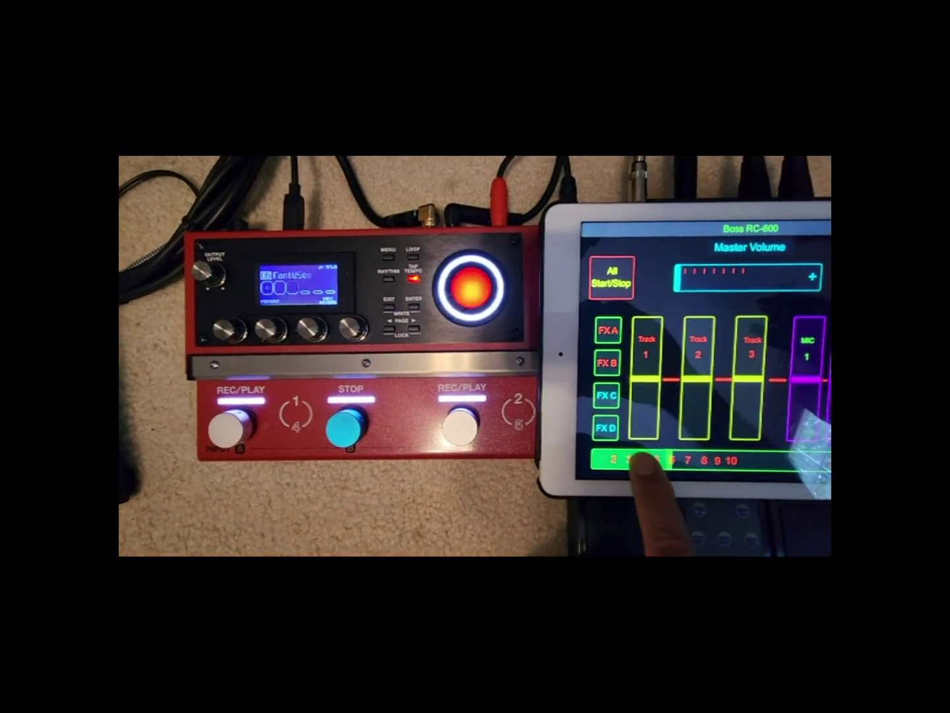
Step the looper up and down through memory slots with the iPad's Memory Select fader
{"action": "left_click_drag", "start_coordinate": [683, 465], "coordinate": [752, 467]}
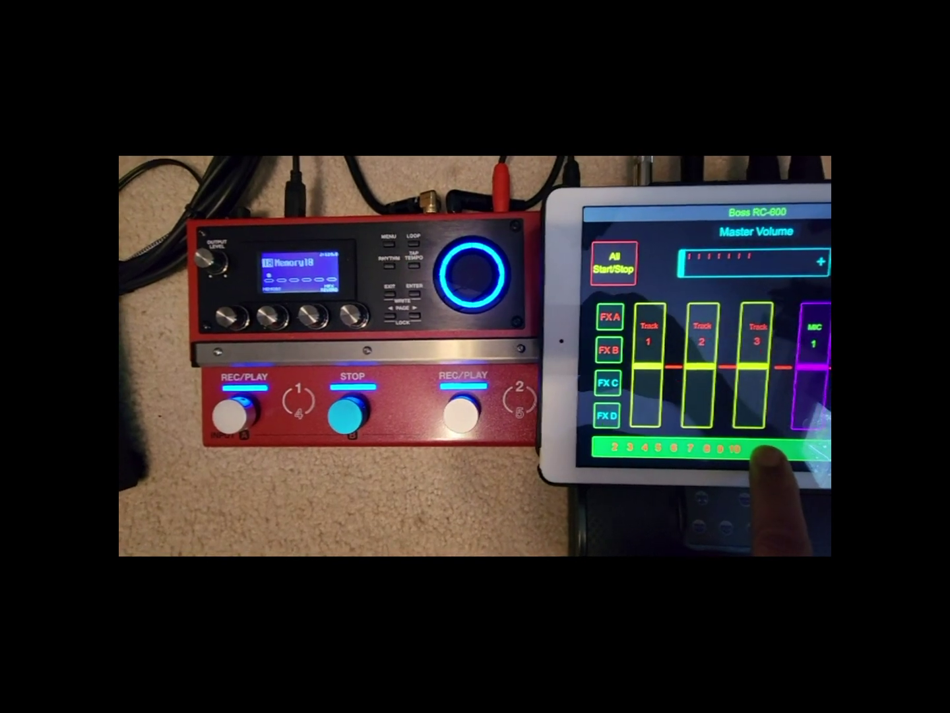
{"action": "left_click", "coordinate": [788, 459]}
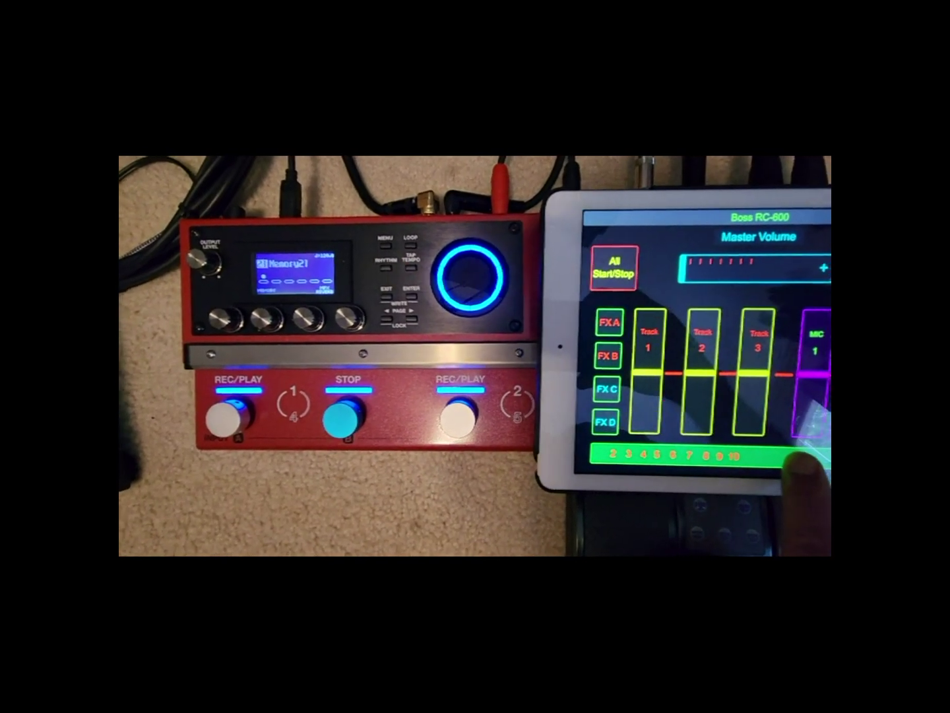
{"action": "left_click_drag", "start_coordinate": [752, 462], "coordinate": [680, 462]}
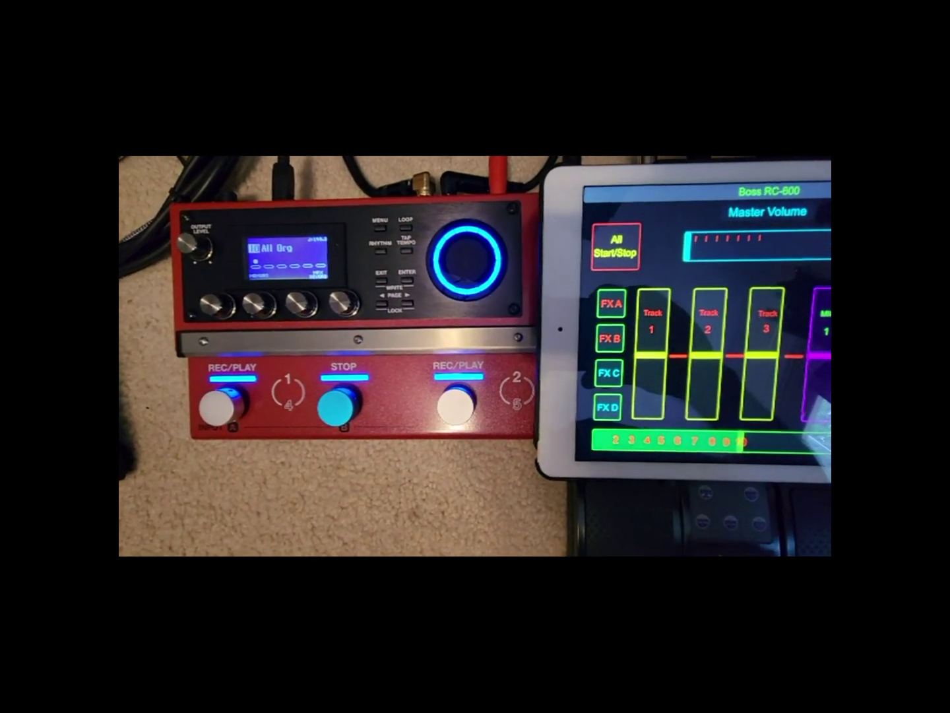
{"action": "left_click_drag", "start_coordinate": [726, 459], "coordinate": [675, 462]}
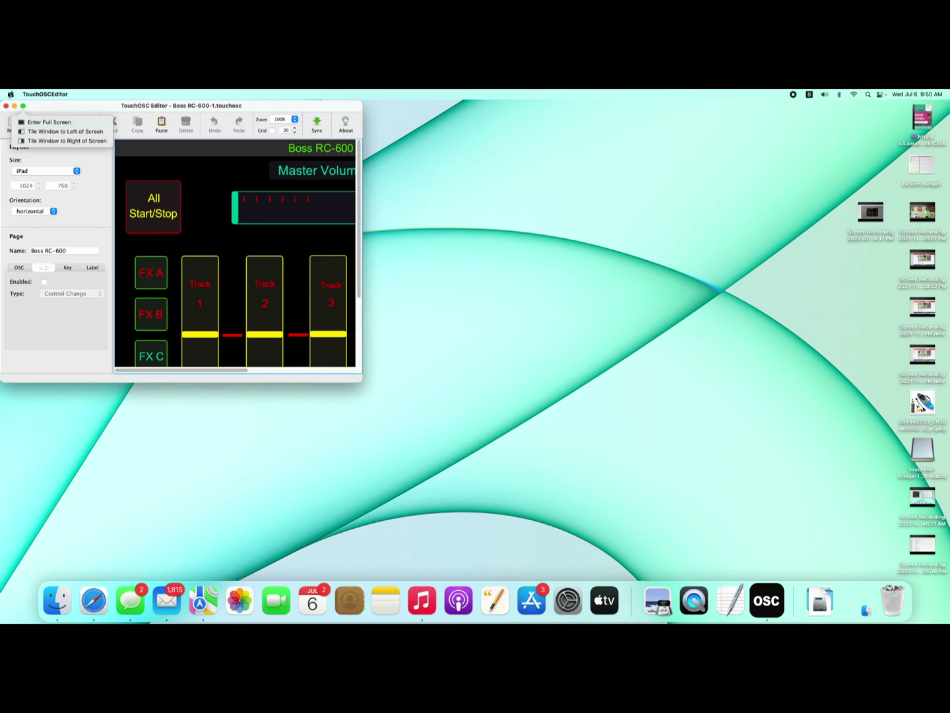
Make the editor window full screen and start a new blank layout
{"action": "left_click", "coordinate": [23, 107]}
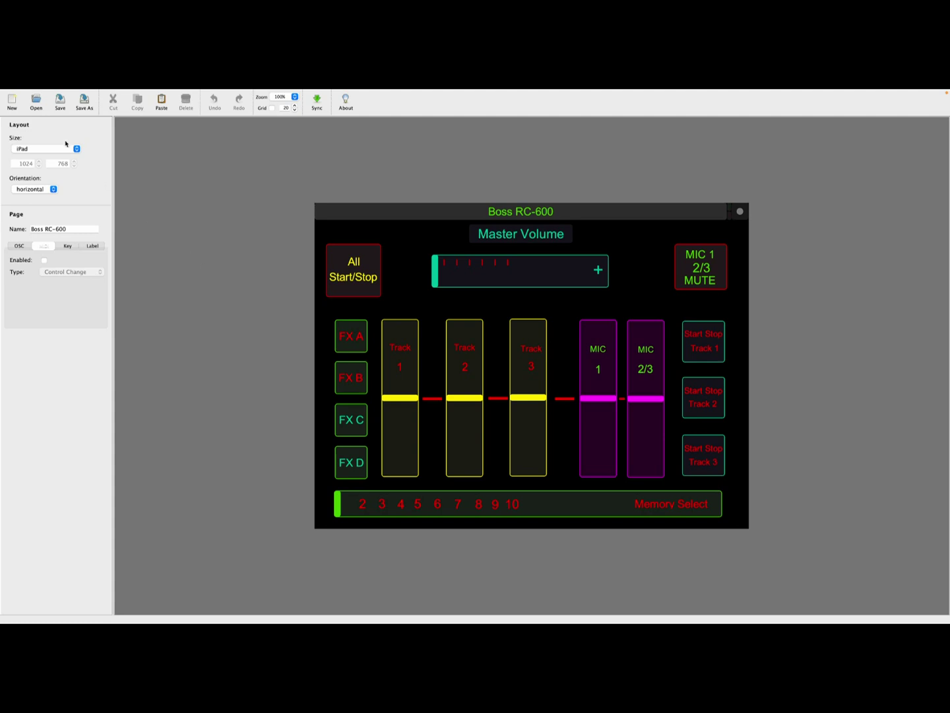
{"action": "left_click", "coordinate": [11, 103]}
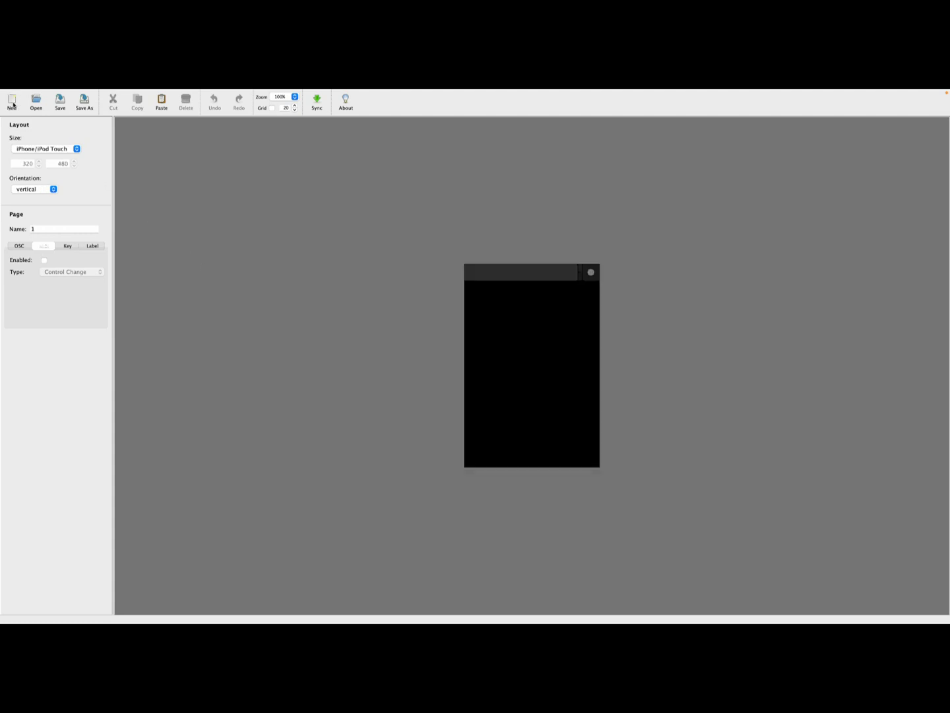
Set the layout size to iPad in horizontal orientation
{"action": "left_click", "coordinate": [77, 149]}
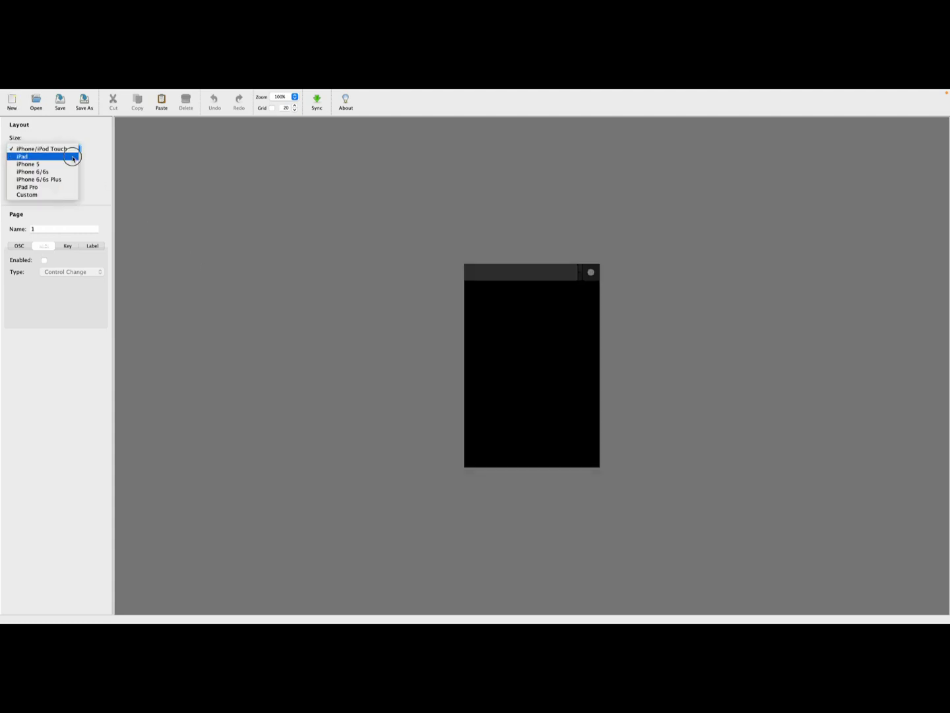
{"action": "left_click", "coordinate": [74, 159]}
{"action": "left_click", "coordinate": [52, 190]}
{"action": "left_click", "coordinate": [46, 196]}
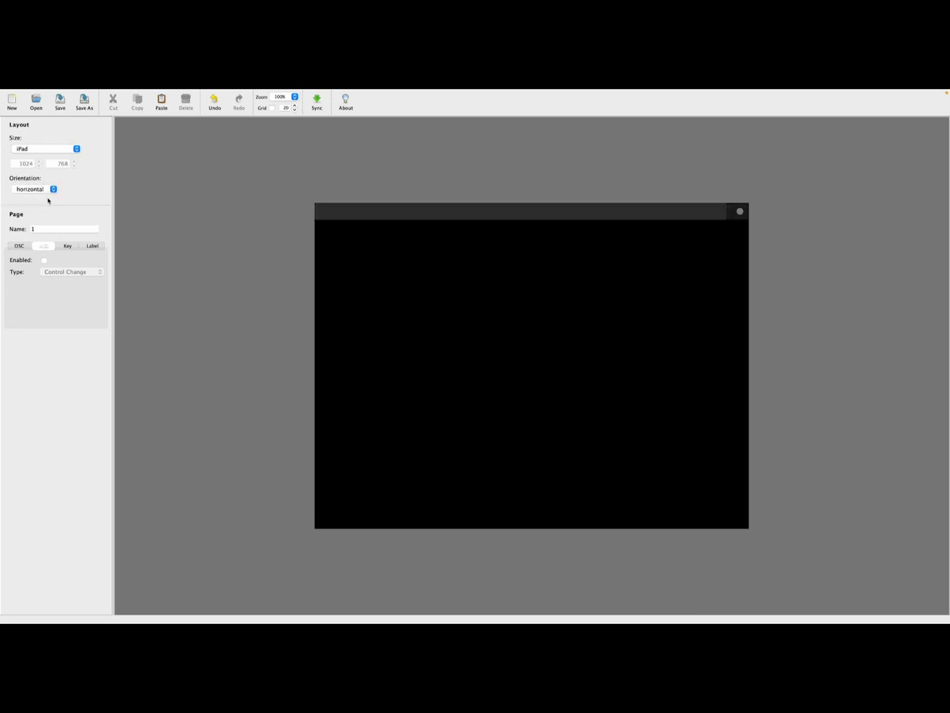
Add a red vertical fader, fader1, sized 74×297 at 131,126 on the left of the page
{"action": "right_click", "coordinate": [205, 277]}
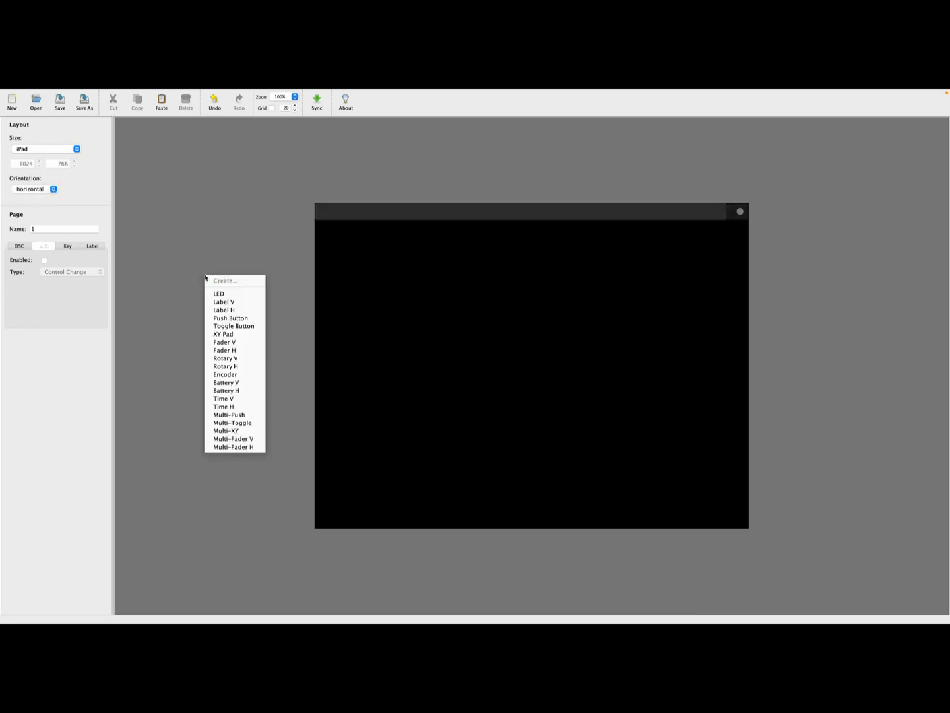
{"action": "left_click", "coordinate": [230, 350]}
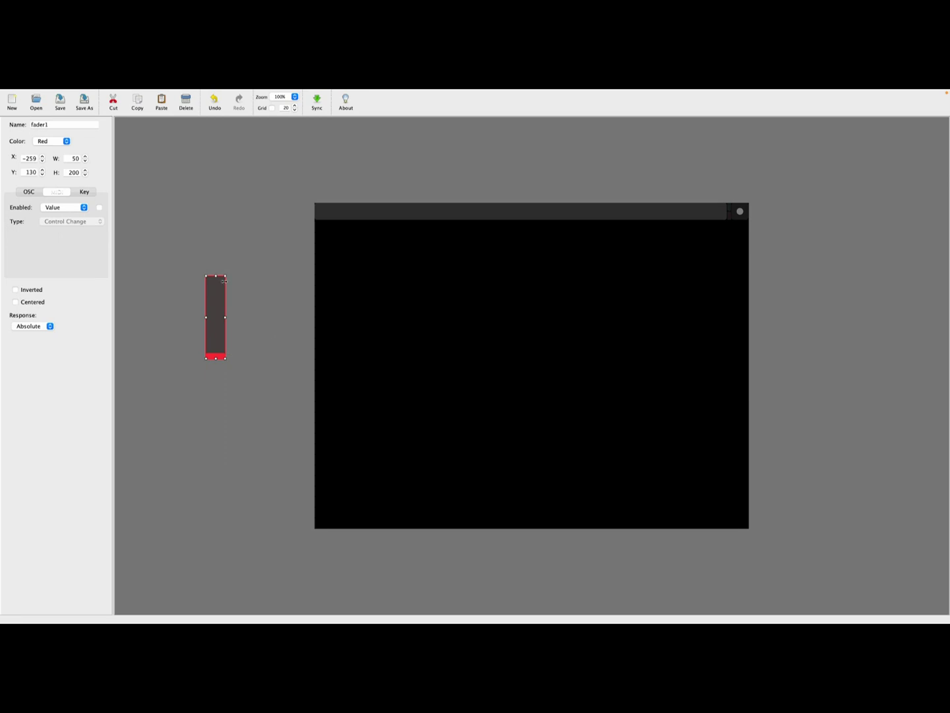
{"action": "left_click_drag", "start_coordinate": [218, 298], "coordinate": [382, 296]}
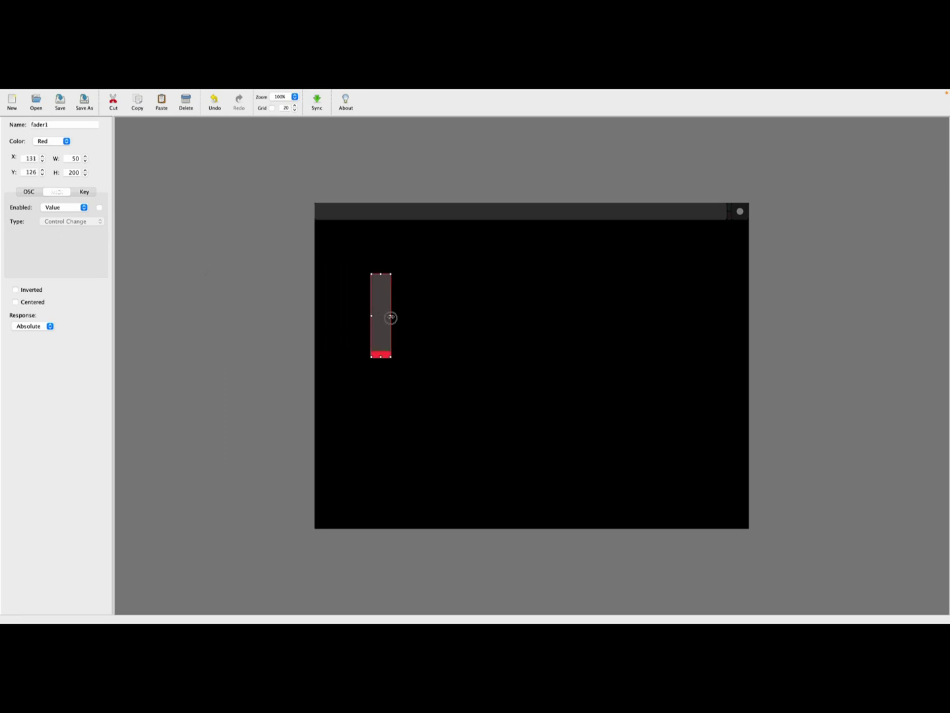
{"action": "left_click_drag", "start_coordinate": [391, 315], "coordinate": [401, 316]}
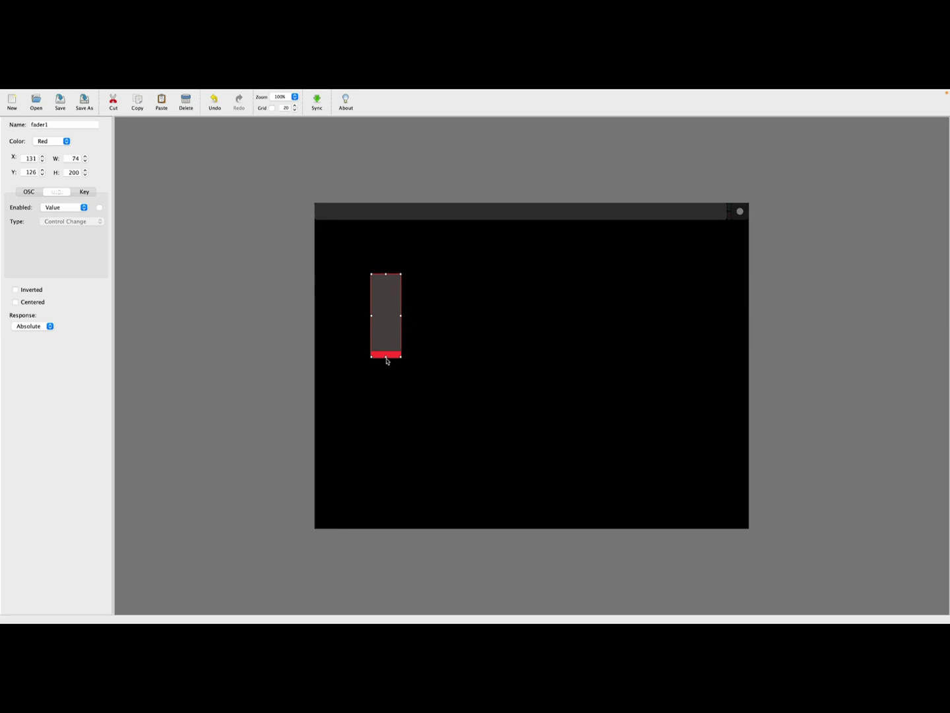
{"action": "left_click_drag", "start_coordinate": [385, 357], "coordinate": [390, 396]}
{"action": "left_click", "coordinate": [452, 365]}
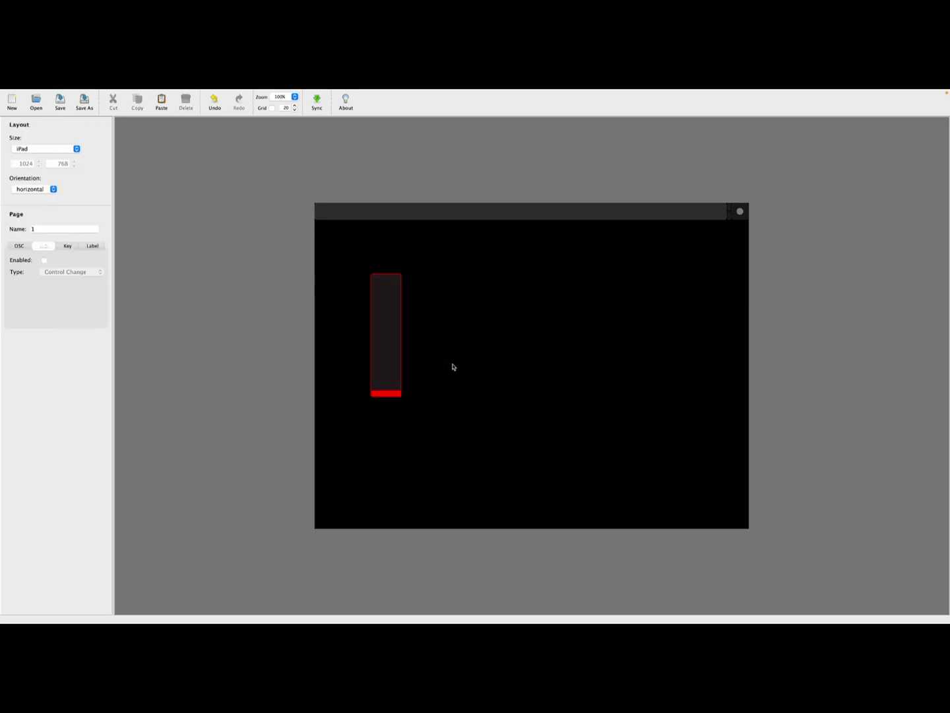
{"action": "right_click", "coordinate": [229, 360]}
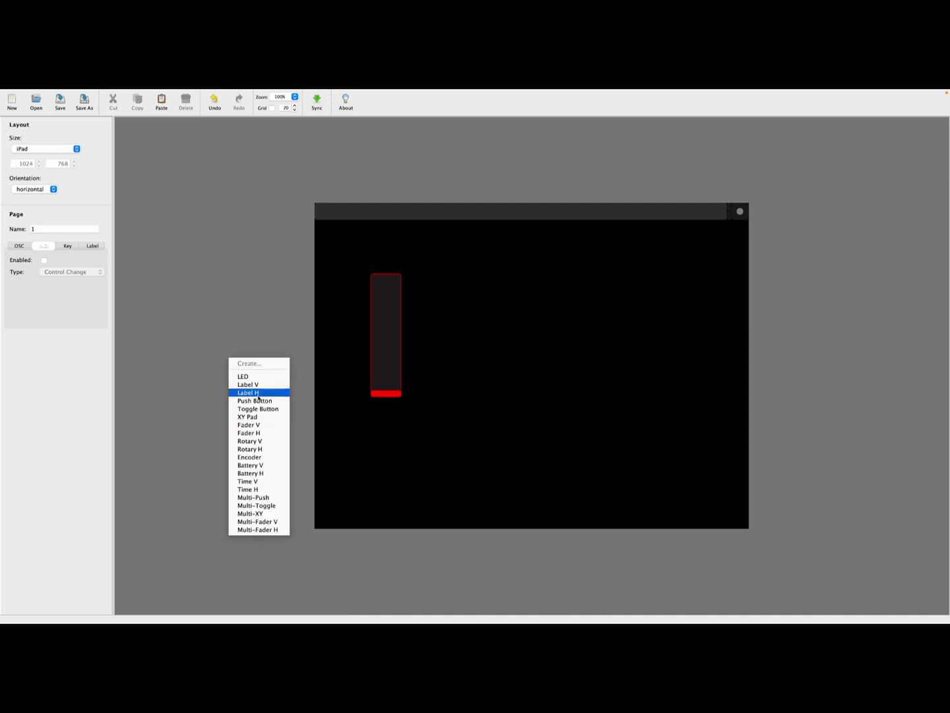
Add a horizontal fader, fader2, stretched to 871×82 along the bottom of the page
{"action": "left_click", "coordinate": [263, 432]}
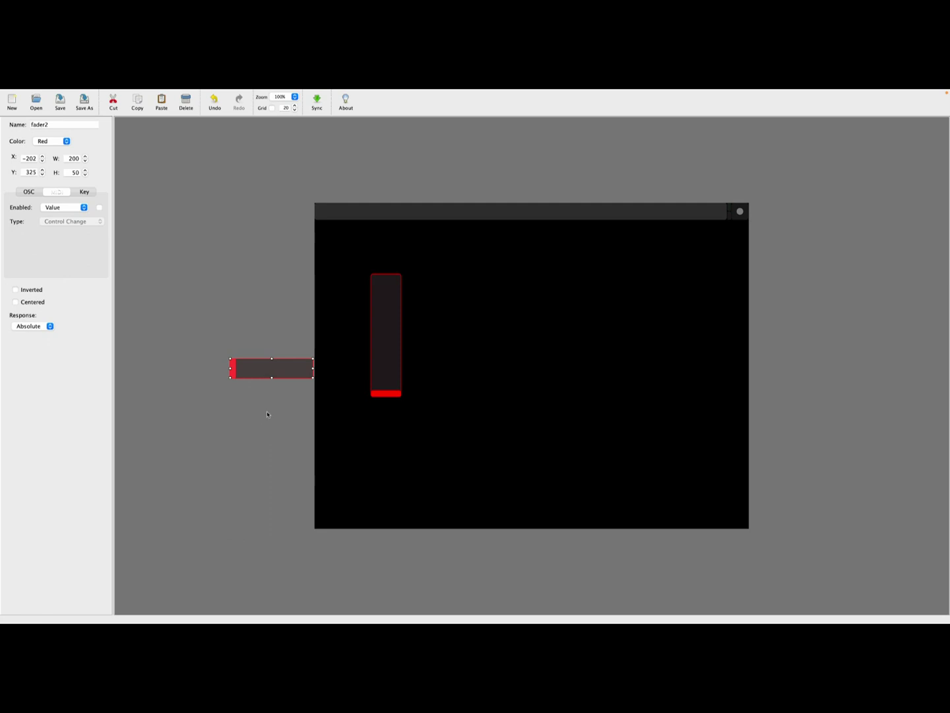
{"action": "left_click_drag", "start_coordinate": [268, 373], "coordinate": [717, 454]}
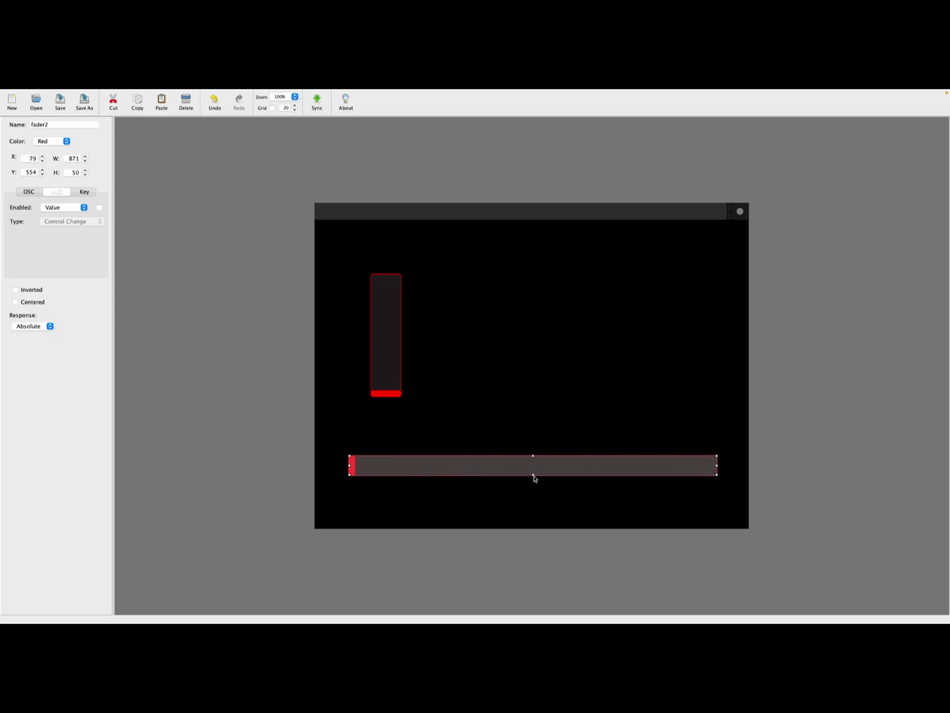
{"action": "left_click_drag", "start_coordinate": [532, 475], "coordinate": [533, 489]}
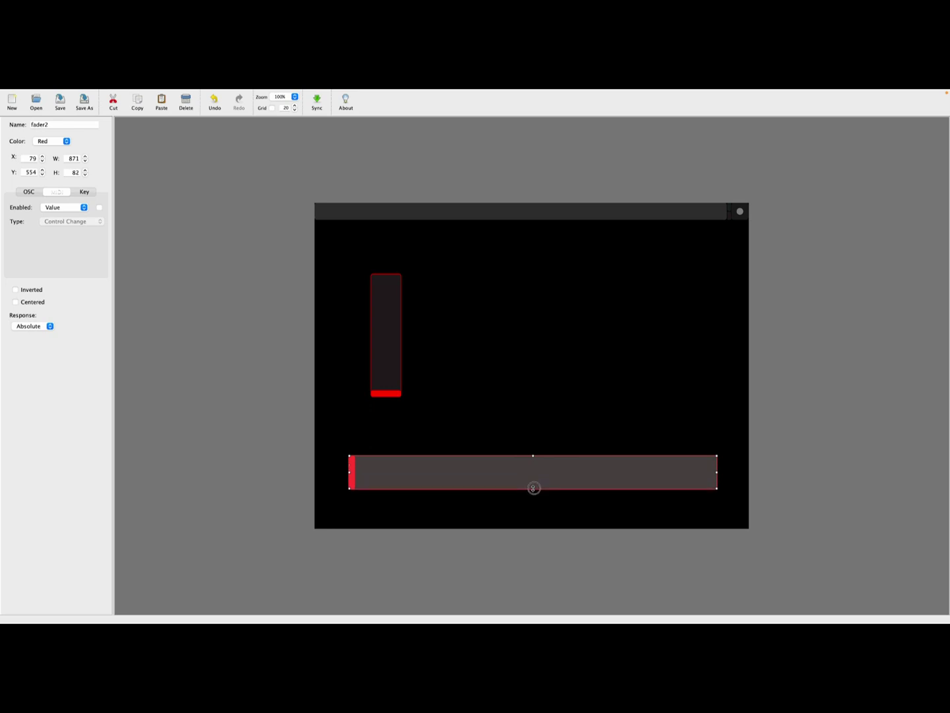
{"action": "left_click", "coordinate": [483, 402]}
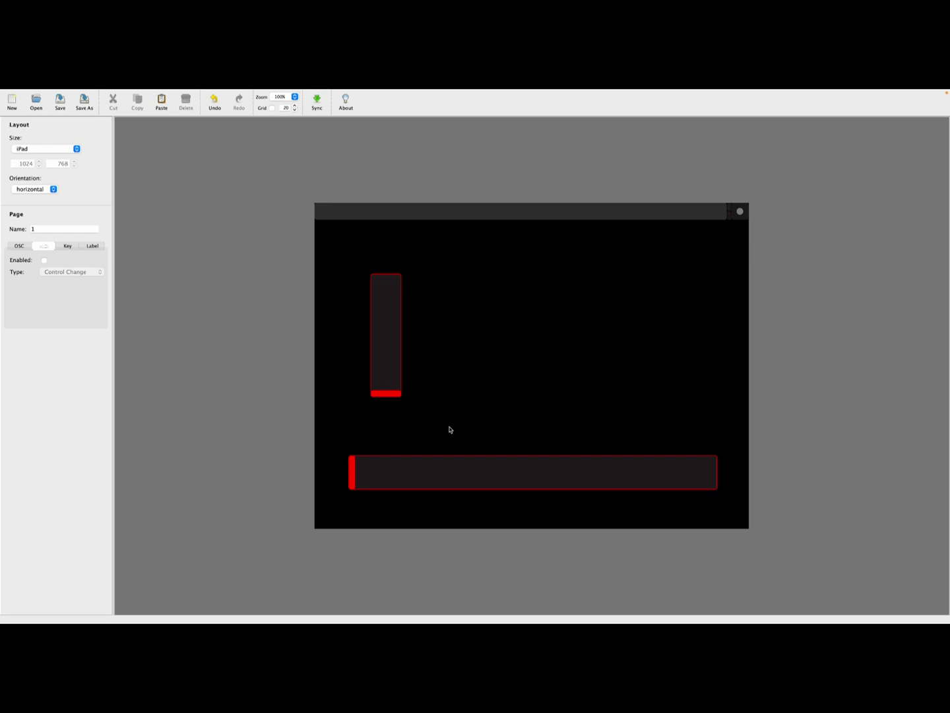
Change fader2's colour to green
{"action": "left_click", "coordinate": [449, 468]}
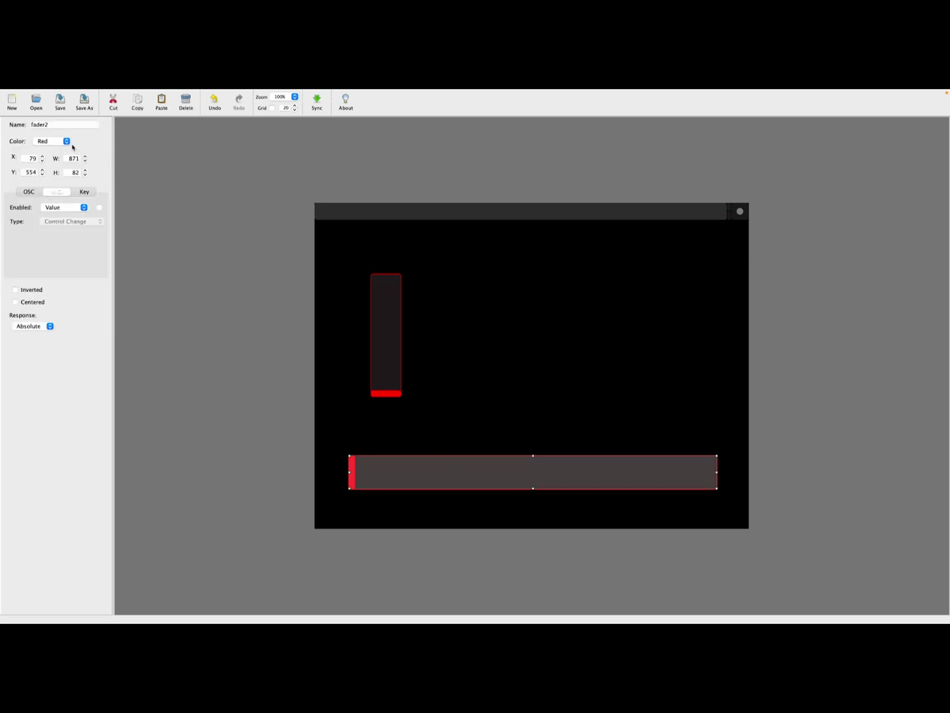
{"action": "left_click", "coordinate": [67, 142]}
{"action": "left_click", "coordinate": [58, 150]}
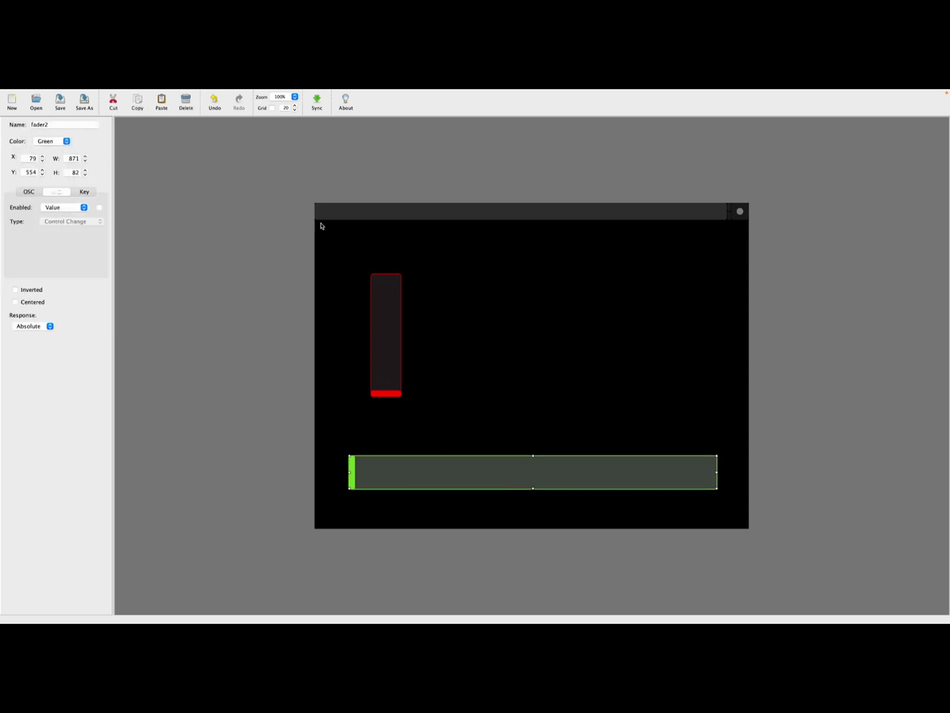
{"action": "left_click", "coordinate": [512, 327]}
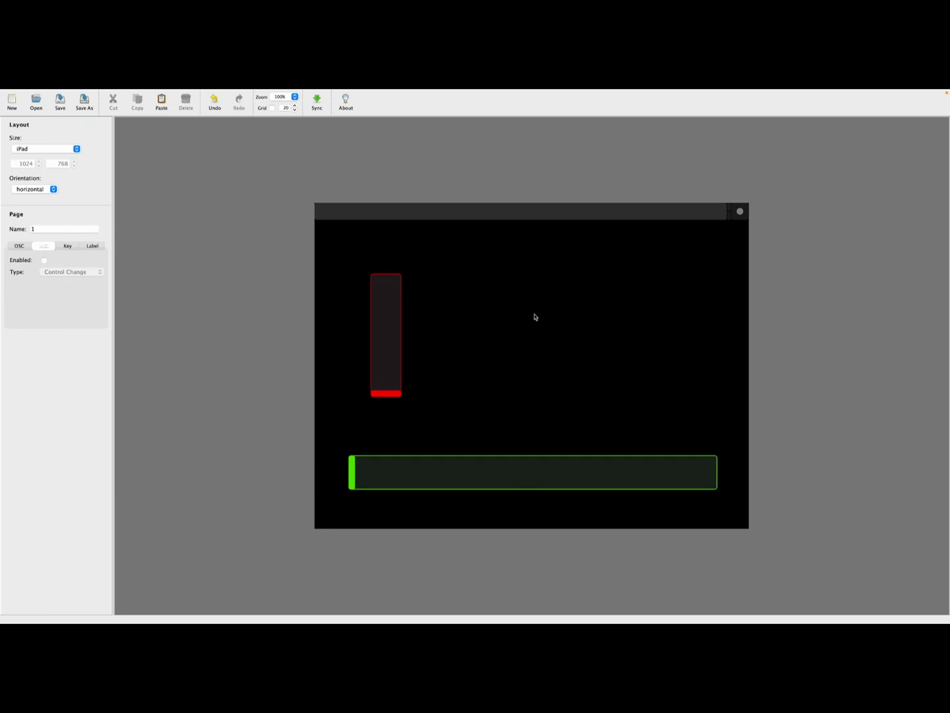
Add a rotary knob, rotary1, enlarged to 221×221 near the top right
{"action": "right_click", "coordinate": [536, 316]}
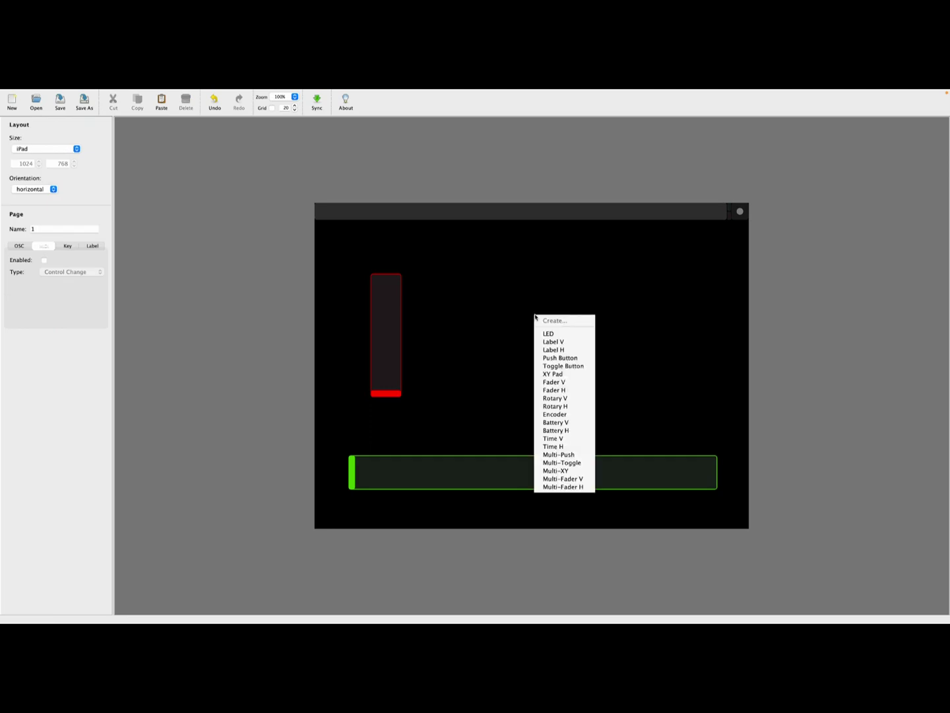
{"action": "left_click", "coordinate": [575, 407]}
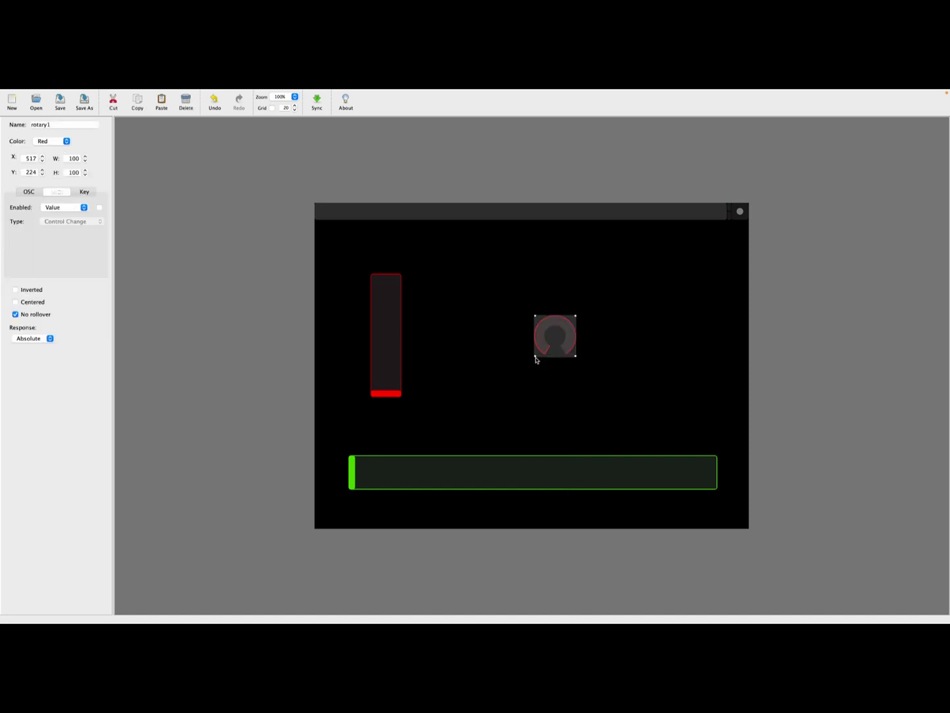
{"action": "left_click_drag", "start_coordinate": [535, 356], "coordinate": [484, 407]}
{"action": "left_click_drag", "start_coordinate": [524, 365], "coordinate": [573, 330]}
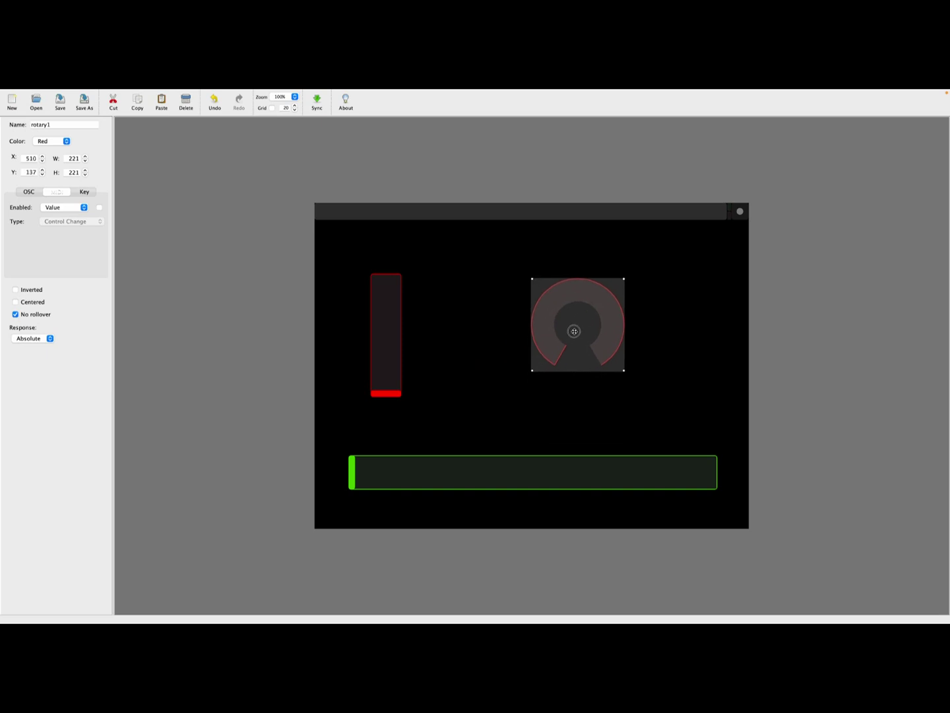
Colour the rotary pink and shift the red fader further right
{"action": "left_click", "coordinate": [67, 141]}
{"action": "left_click", "coordinate": [58, 203]}
{"action": "left_click", "coordinate": [162, 214]}
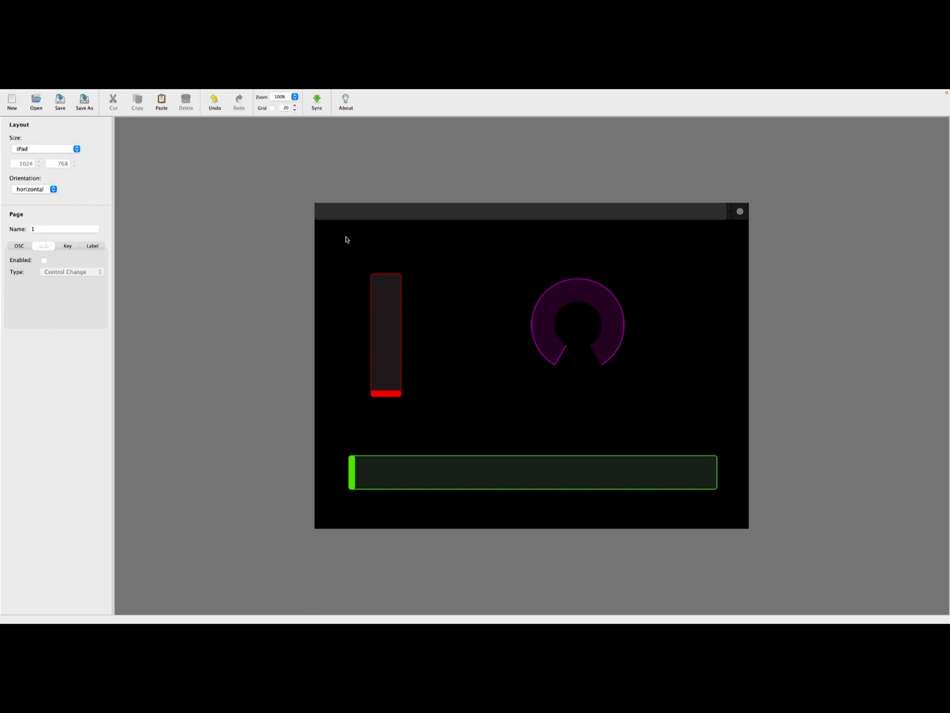
{"action": "left_click_drag", "start_coordinate": [386, 316], "coordinate": [412, 310]}
{"action": "left_click", "coordinate": [364, 298]}
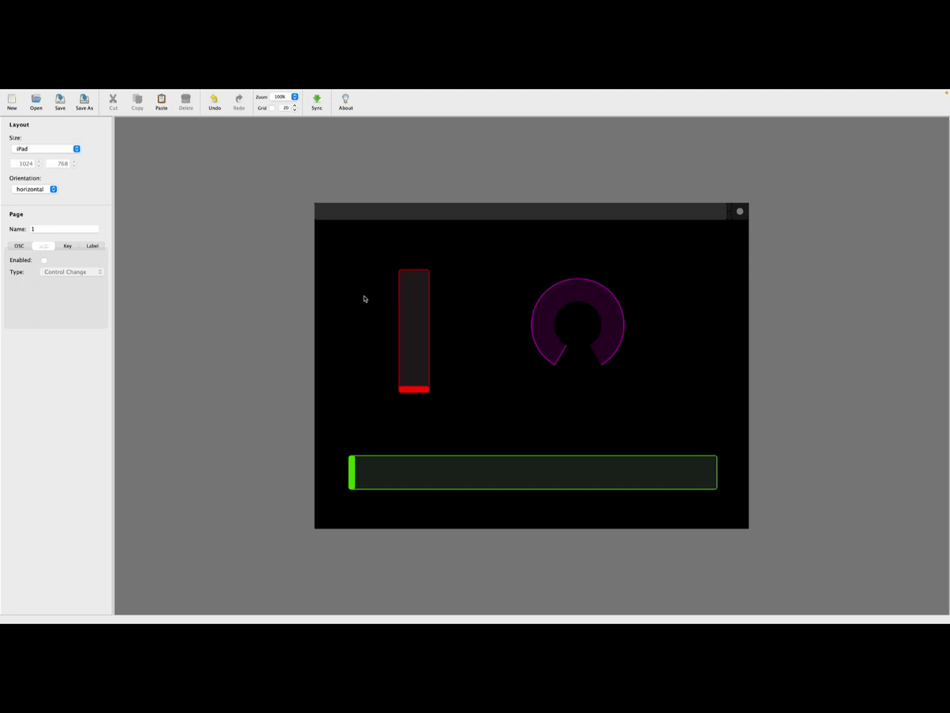
Make fader2 send MIDI Program Change on channel 1 with range 0 to 99
{"action": "left_click", "coordinate": [451, 475]}
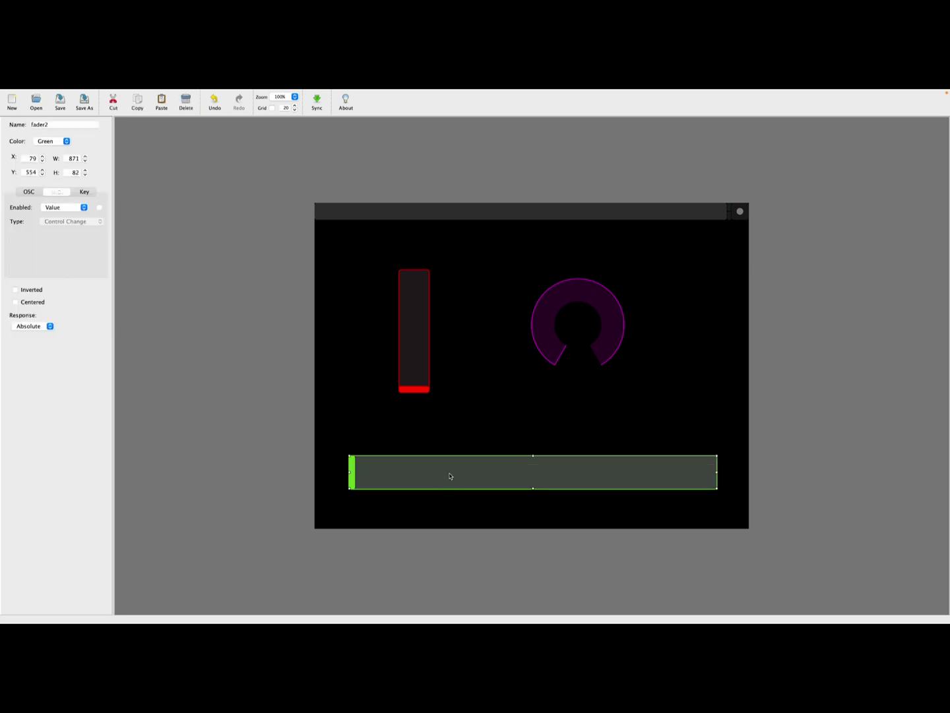
{"action": "left_click", "coordinate": [99, 207]}
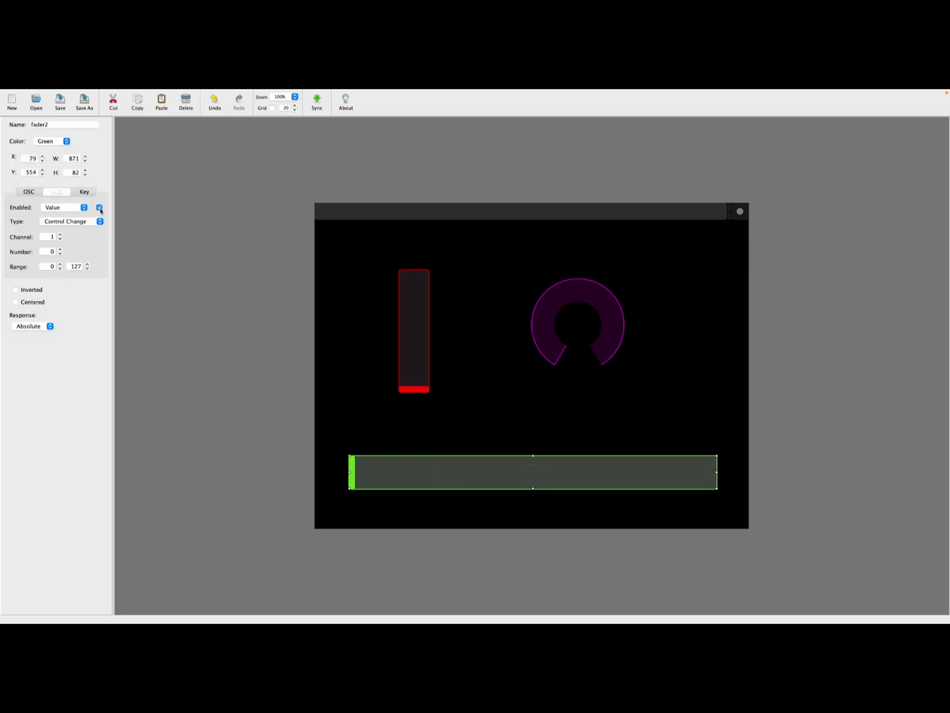
{"action": "left_click", "coordinate": [101, 223]}
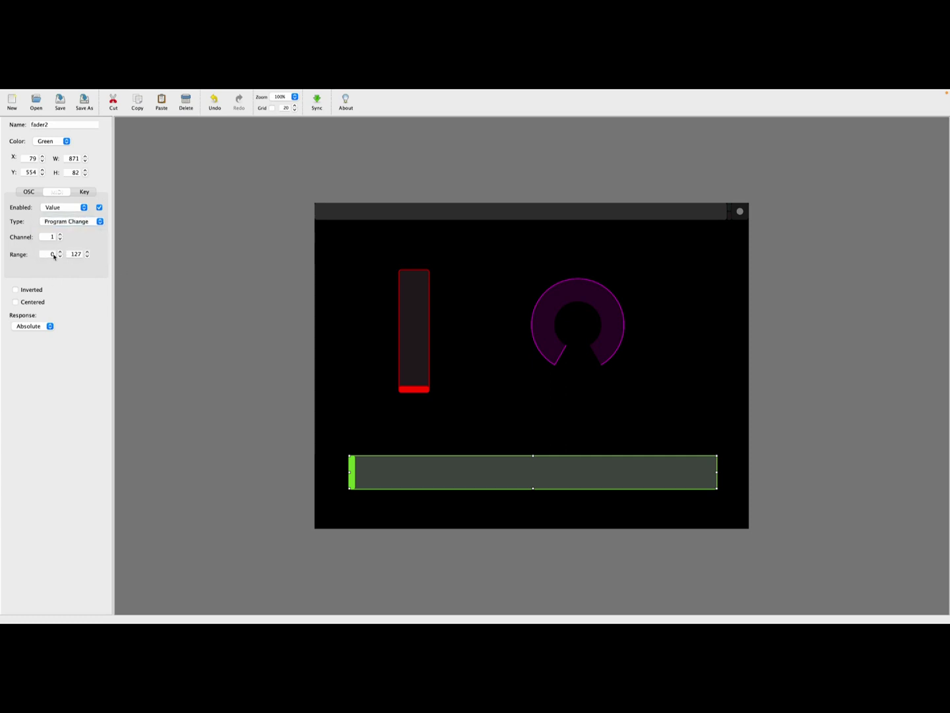
{"action": "left_click", "coordinate": [87, 256]}
{"action": "left_click", "coordinate": [87, 257]}
Recheck fader2's MIDI settings and begin saving the layout as a new file
{"action": "left_click", "coordinate": [151, 291]}
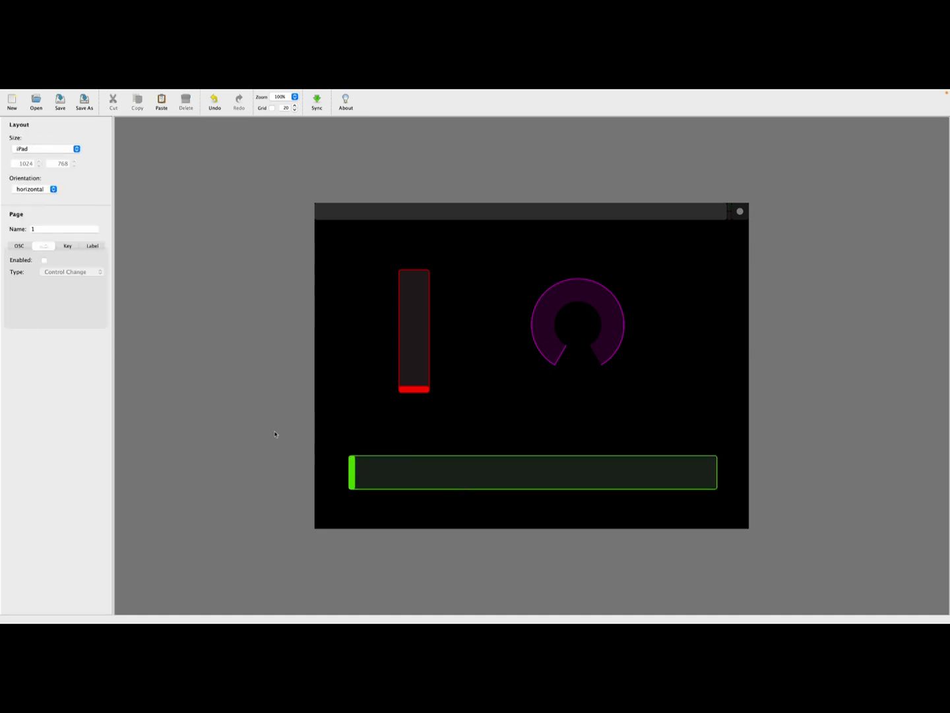
{"action": "left_click", "coordinate": [413, 470]}
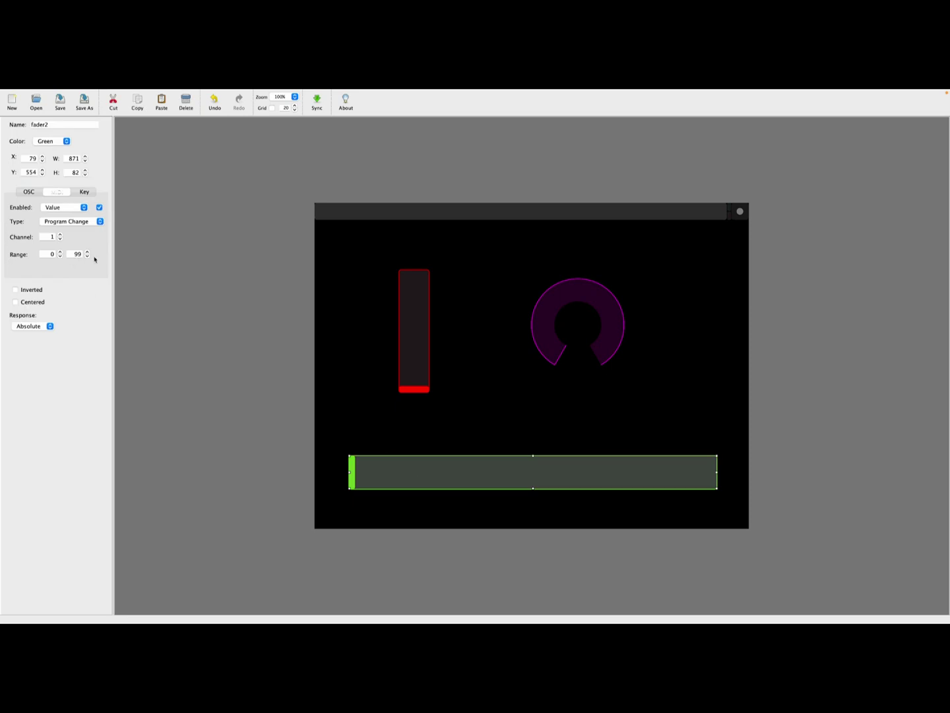
{"action": "left_click", "coordinate": [61, 102]}
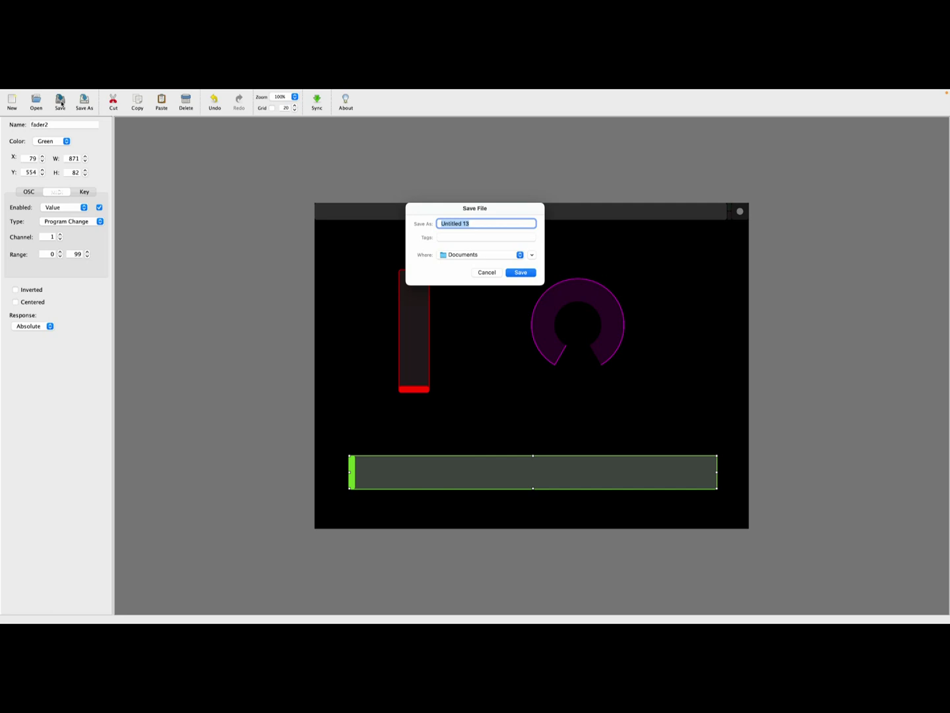
Save the layout as 'Test 1' in the Documents folder
{"action": "type", "text": "Test 1"}
{"action": "left_click", "coordinate": [517, 273]}
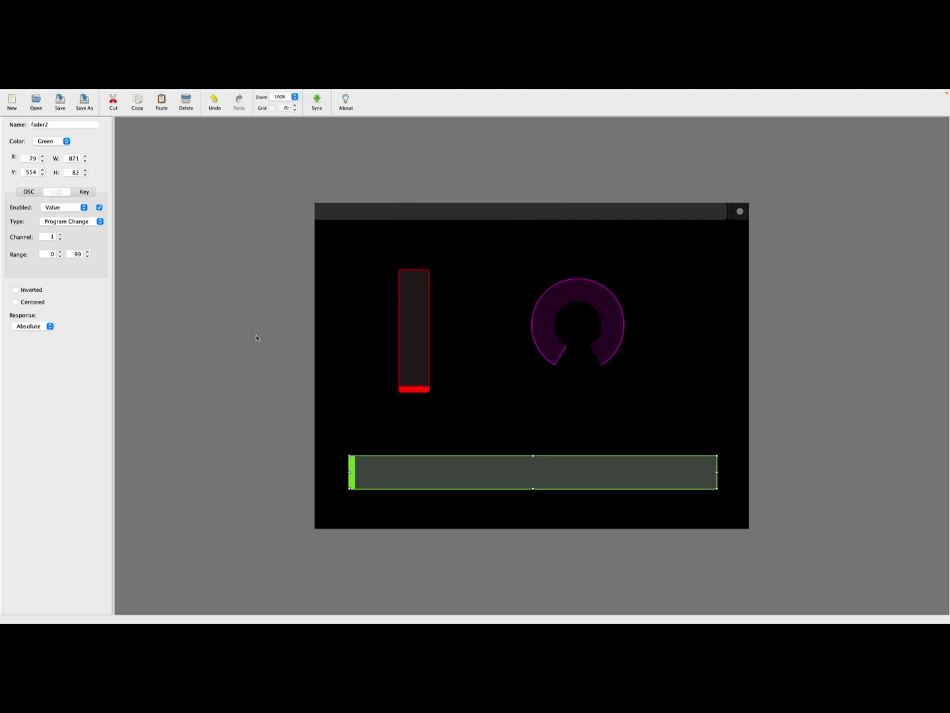
Make the red fader1 send MIDI Program Change on channel 1 with range 0 to 25
{"action": "left_click", "coordinate": [417, 330]}
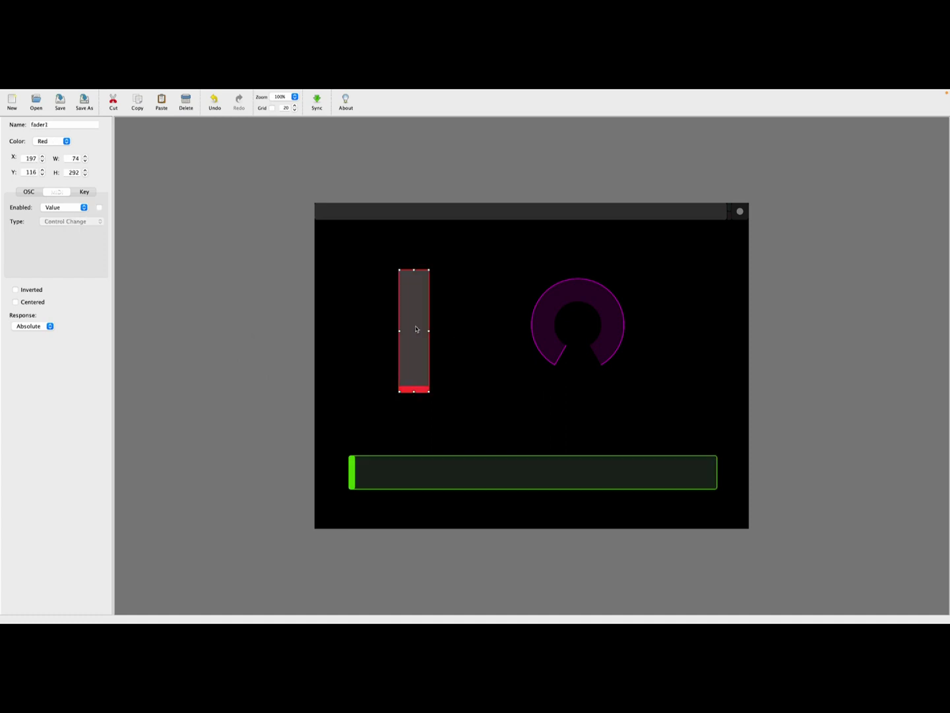
{"action": "left_click", "coordinate": [100, 208]}
{"action": "left_click", "coordinate": [100, 221]}
{"action": "left_click", "coordinate": [93, 237]}
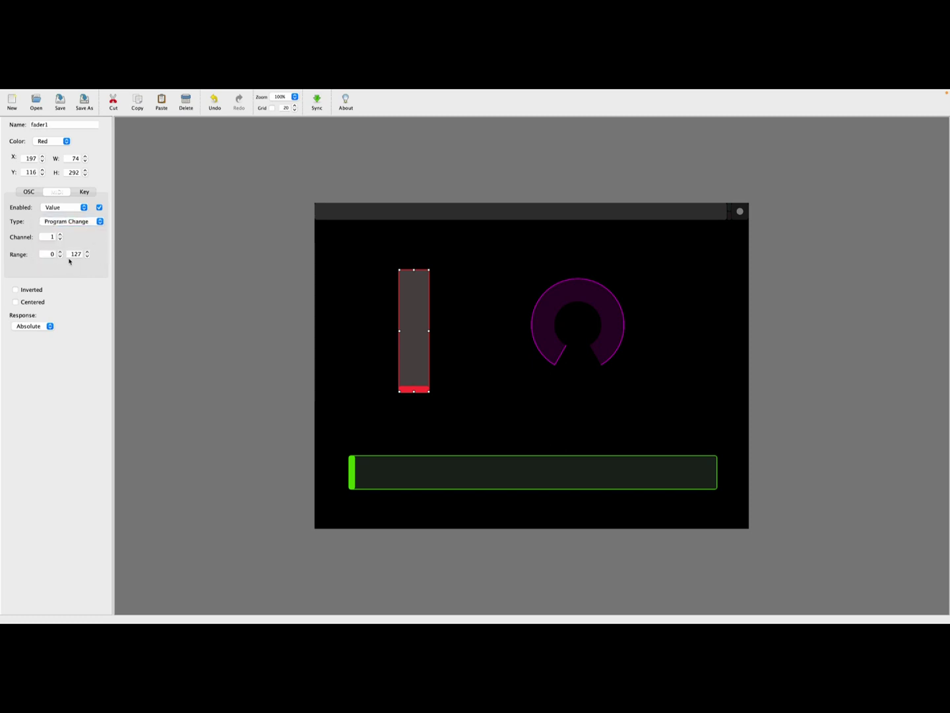
{"action": "left_click", "coordinate": [87, 257]}
{"action": "left_click_drag", "start_coordinate": [88, 258], "coordinate": [88, 258]}
{"action": "left_click_drag", "start_coordinate": [88, 258], "coordinate": [88, 258]}
{"action": "left_click", "coordinate": [88, 252]}
{"action": "left_click", "coordinate": [88, 252]}
Recheck fader1's settings, save the layout, and select the purple rotary
{"action": "left_click", "coordinate": [135, 304]}
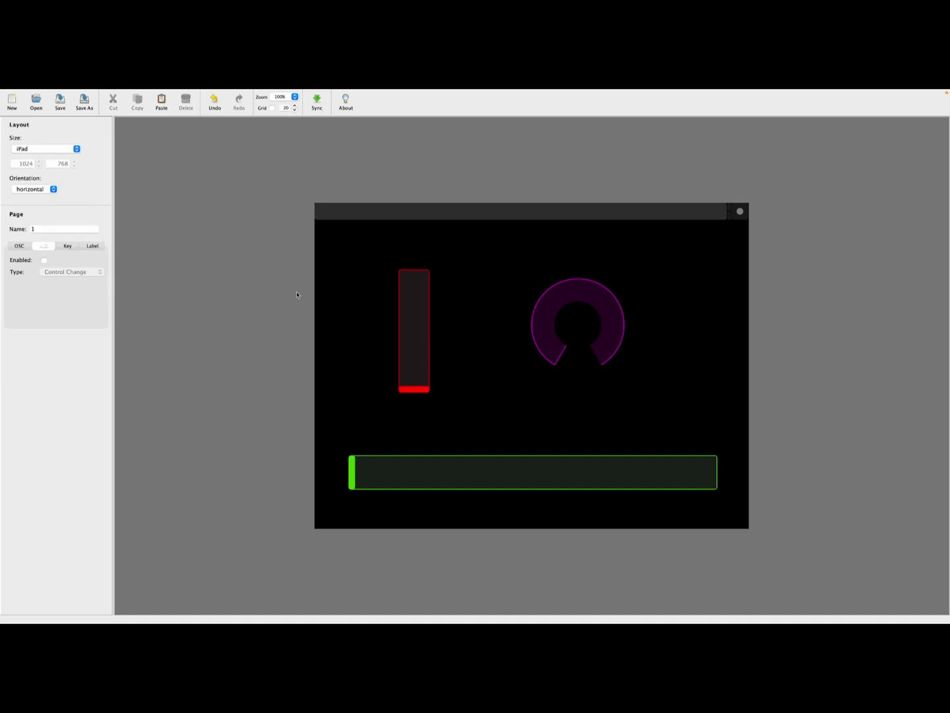
{"action": "left_click", "coordinate": [422, 297]}
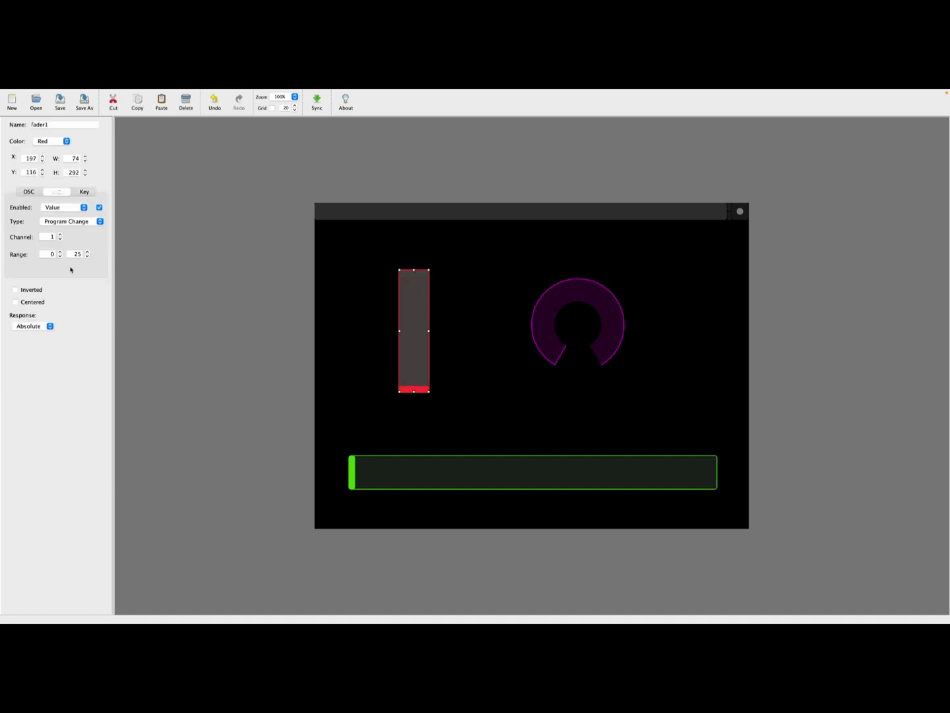
{"action": "left_click", "coordinate": [60, 103]}
{"action": "left_click", "coordinate": [581, 300]}
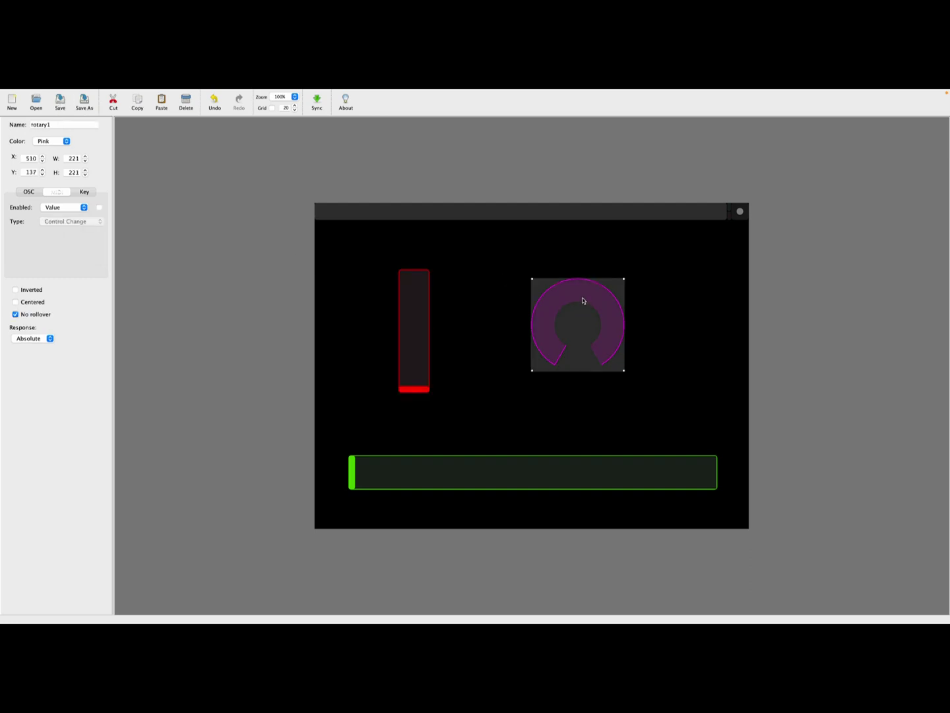
Make rotary1 send MIDI Program Change on channel 1 with range 0 to 35
{"action": "left_click", "coordinate": [99, 208]}
{"action": "left_click", "coordinate": [100, 221]}
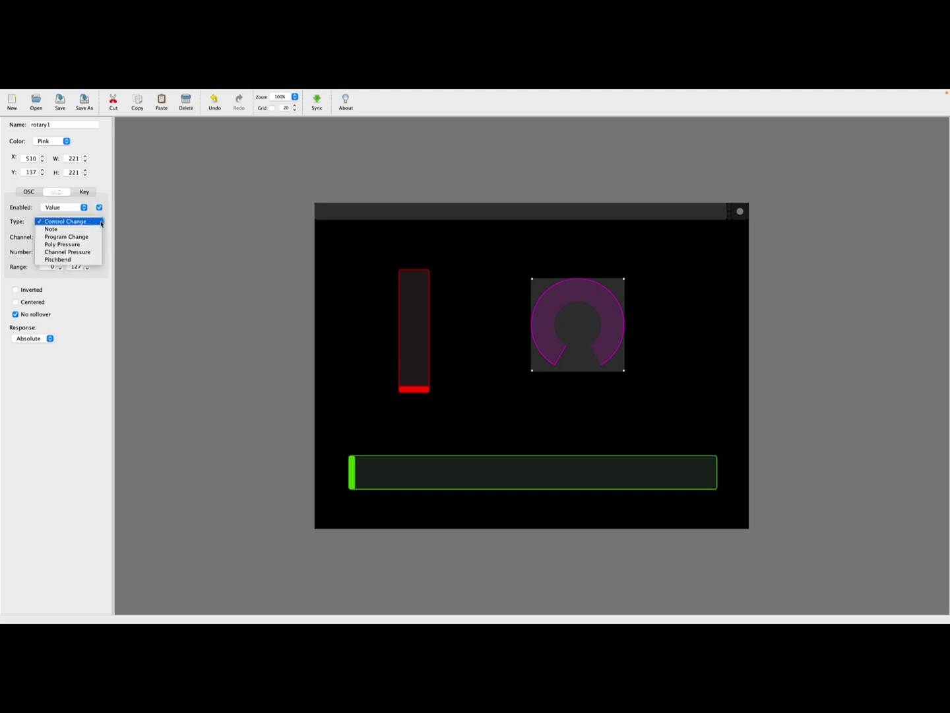
{"action": "left_click", "coordinate": [93, 237]}
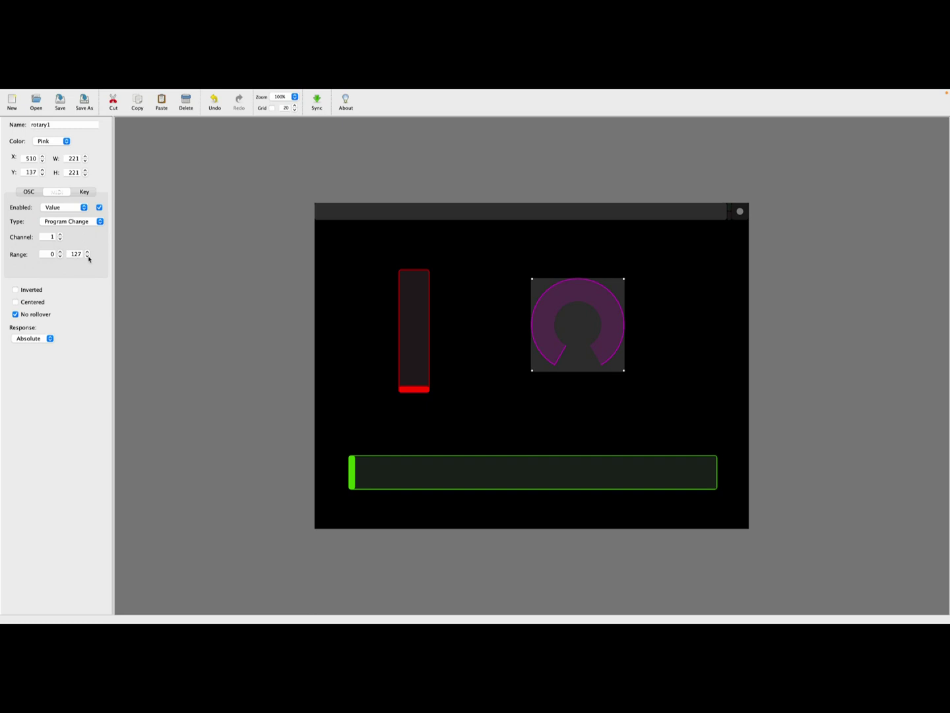
{"action": "left_click", "coordinate": [88, 254]}
{"action": "left_click", "coordinate": [87, 257]}
{"action": "left_click", "coordinate": [87, 258]}
{"action": "left_click", "coordinate": [87, 257]}
{"action": "left_click", "coordinate": [88, 257]}
{"action": "left_click", "coordinate": [88, 258]}
{"action": "left_click", "coordinate": [87, 257]}
Recheck the rotary's MIDI settings and save the layout
{"action": "left_click", "coordinate": [163, 287]}
{"action": "left_click", "coordinate": [571, 297]}
{"action": "left_click", "coordinate": [64, 103]}
Add a vertical label with no background, text 1, at size 30
{"action": "right_click", "coordinate": [214, 316]}
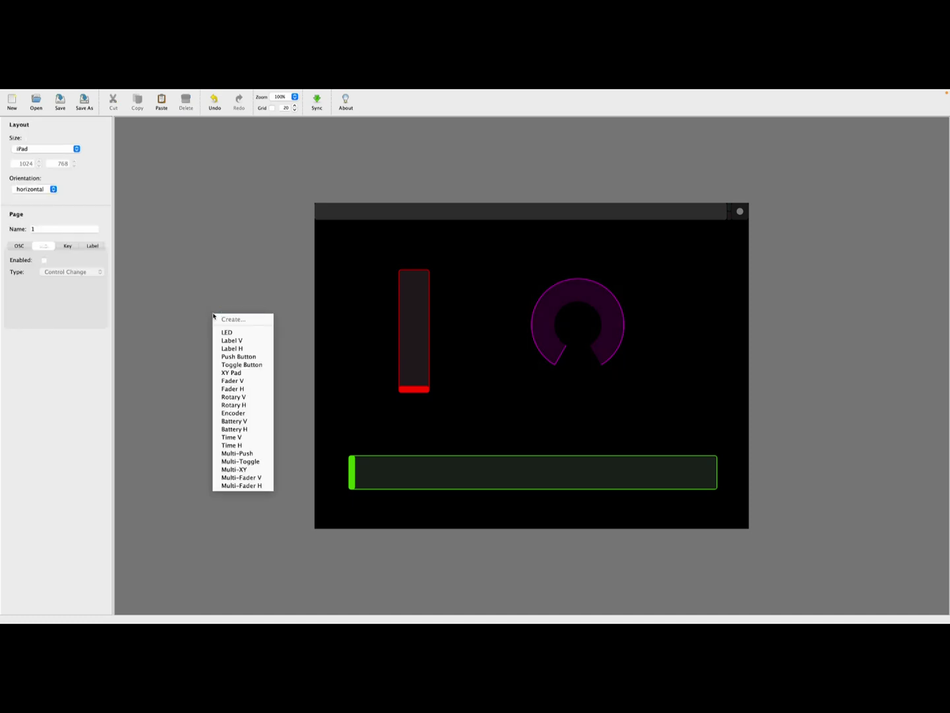
{"action": "left_click", "coordinate": [248, 341]}
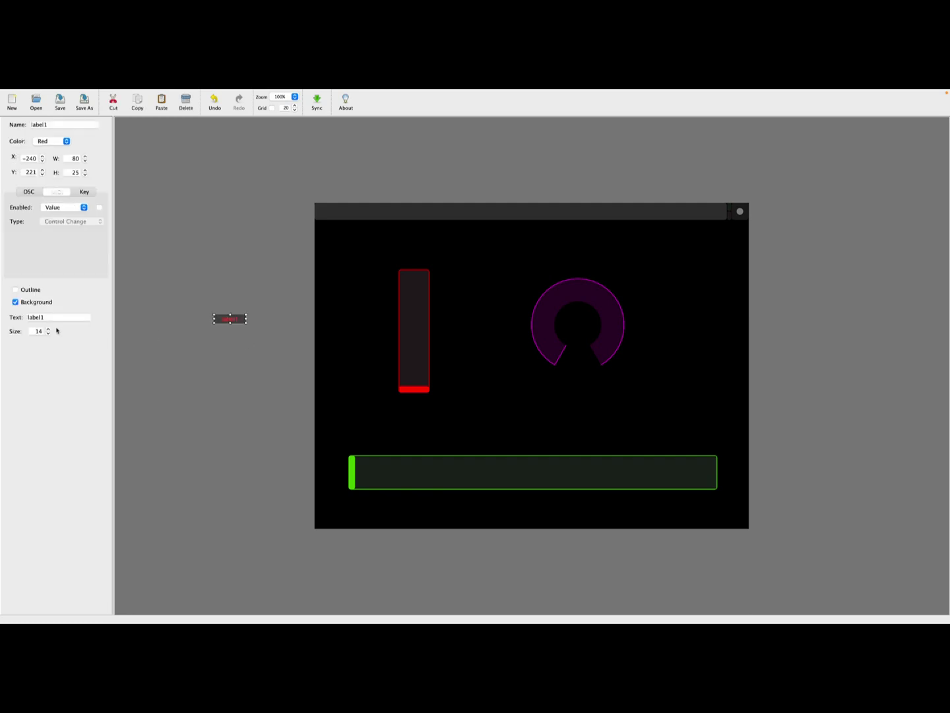
{"action": "left_click", "coordinate": [16, 303]}
{"action": "left_click_drag", "start_coordinate": [60, 318], "coordinate": [22, 319]}
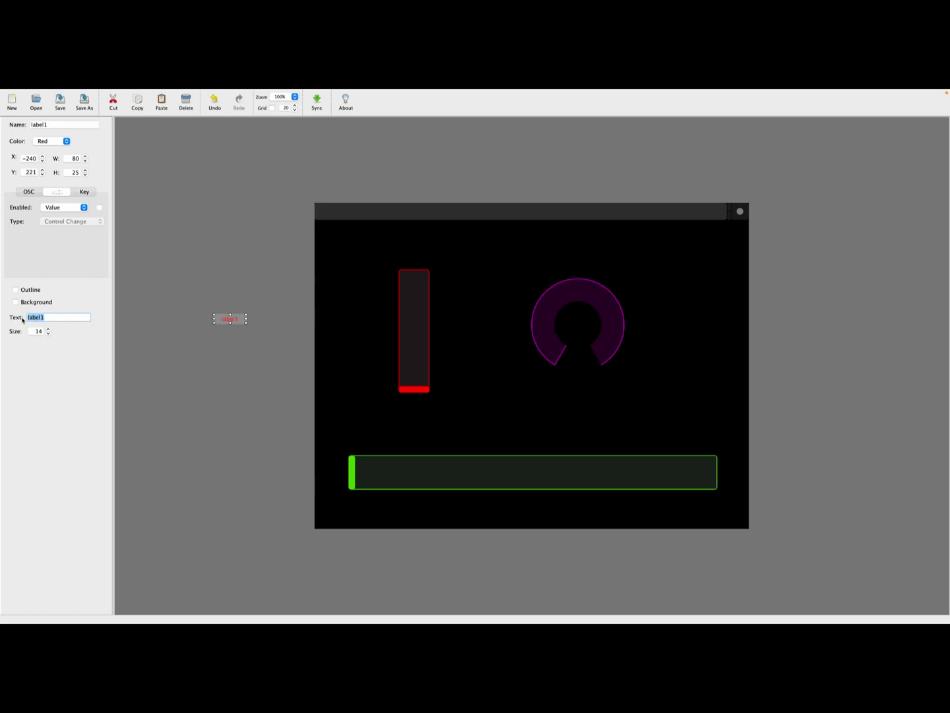
{"action": "key", "text": "BackSpace"}
{"action": "left_click", "coordinate": [48, 330]}
{"action": "left_click_drag", "start_coordinate": [48, 331], "coordinate": [48, 331]}
Resize label1 to 80×39 and place it at the centre of the green fader
{"action": "left_click", "coordinate": [215, 374]}
{"action": "left_click", "coordinate": [230, 320]}
{"action": "left_click_drag", "start_coordinate": [231, 323], "coordinate": [525, 474]}
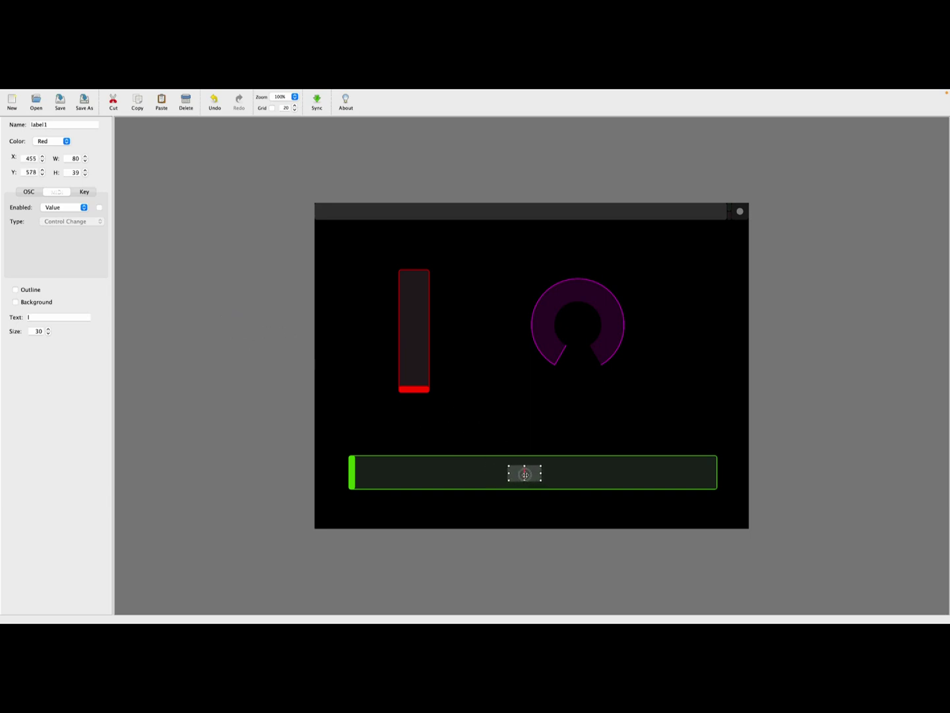
{"action": "left_click", "coordinate": [516, 441]}
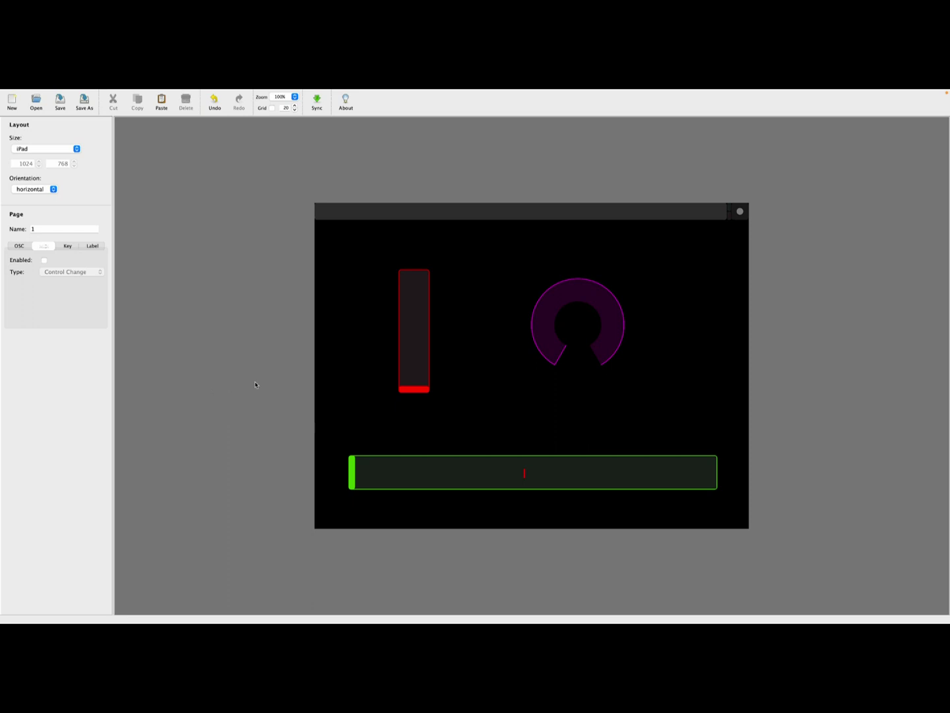
Add a second vertical label (Label V) to the canvas
{"action": "left_click", "coordinate": [199, 316]}
{"action": "left_click", "coordinate": [198, 316]}
{"action": "left_click", "coordinate": [190, 341]}
{"action": "left_click", "coordinate": [318, 334]}
{"action": "left_click", "coordinate": [318, 334]}
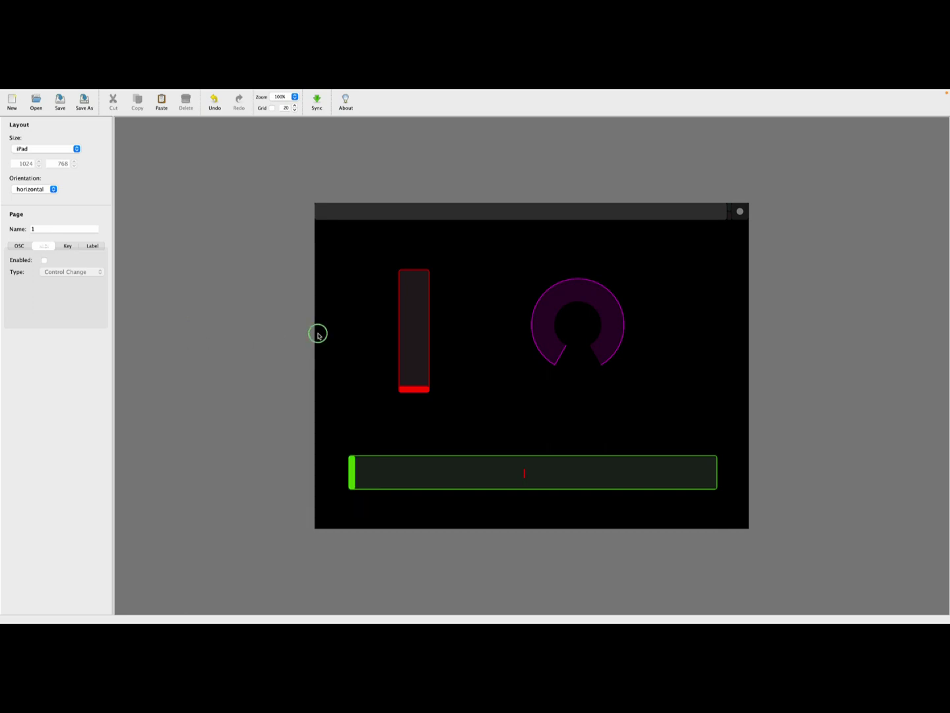
{"action": "right_click", "coordinate": [198, 281]}
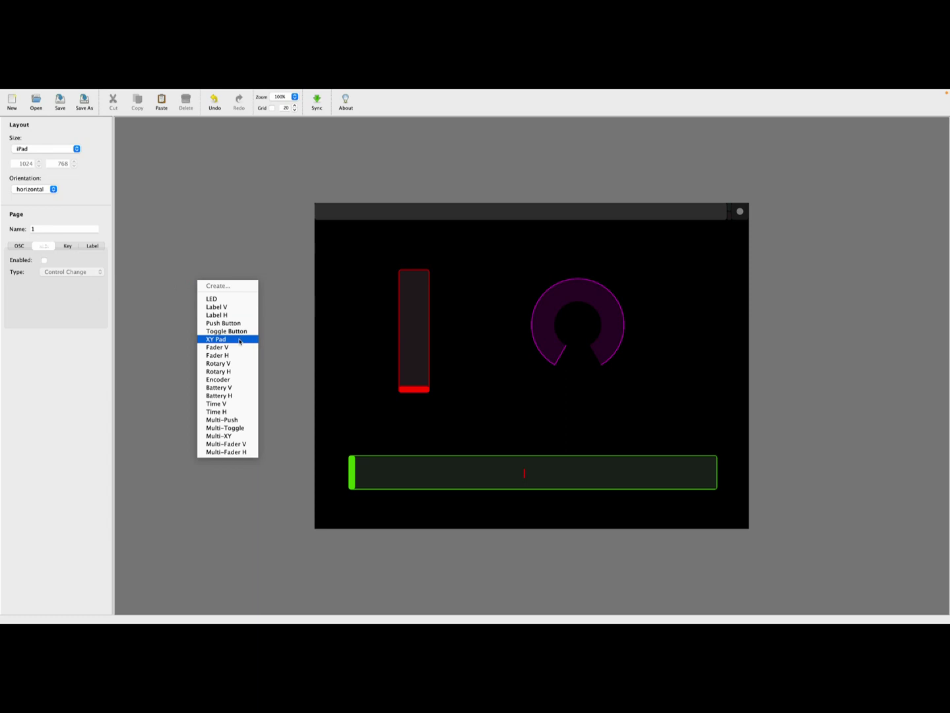
{"action": "left_click", "coordinate": [231, 310]}
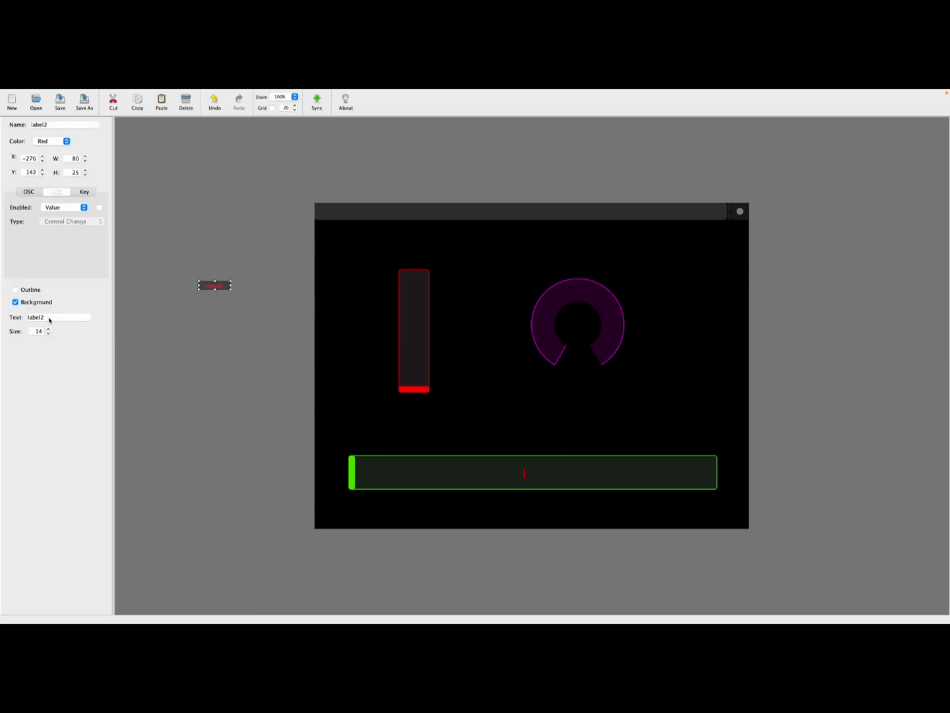
Turn off the new label's background, set its text to 1 and size to 30
{"action": "left_click", "coordinate": [16, 301]}
{"action": "double_click", "coordinate": [53, 318]}
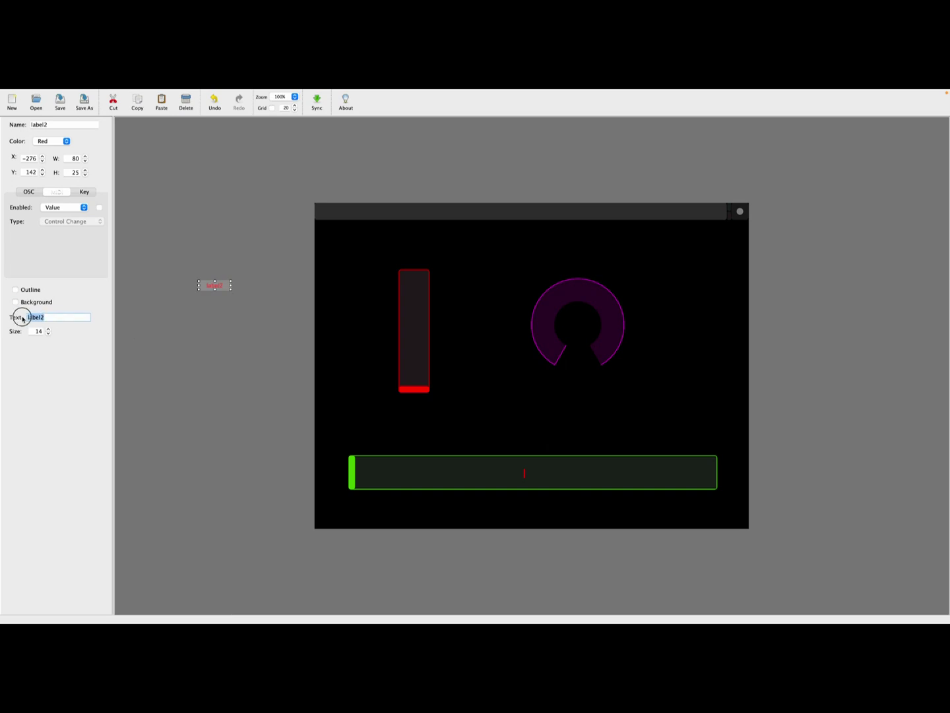
{"action": "type", "text": "1"}
{"action": "left_click", "coordinate": [48, 329]}
Stretch the label taller and place it at the green fader's left end
{"action": "left_click", "coordinate": [203, 318]}
{"action": "left_click", "coordinate": [217, 288]}
{"action": "left_click_drag", "start_coordinate": [214, 290], "coordinate": [371, 475]}
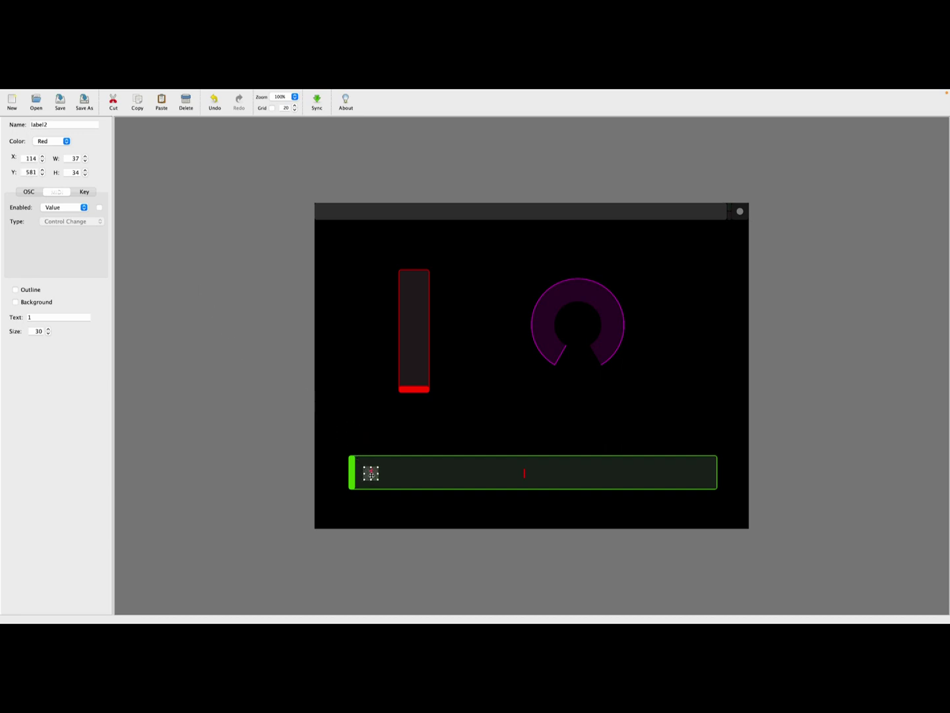
{"action": "left_click", "coordinate": [291, 410]}
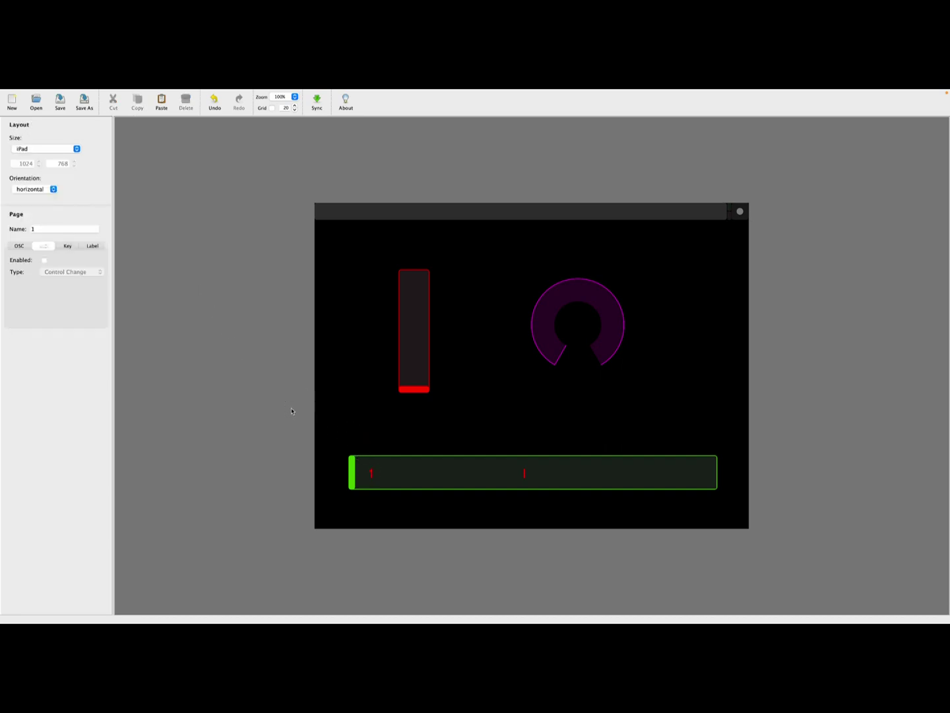
Copy label 1, paste a duplicate beside it, and make it read 2
{"action": "left_click", "coordinate": [372, 476]}
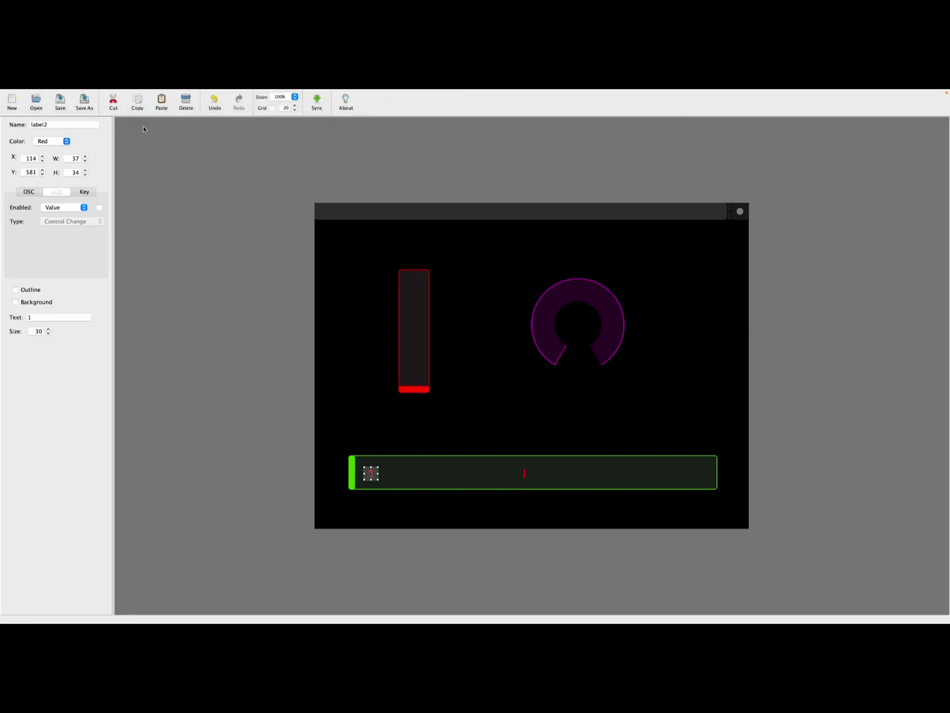
{"action": "left_click", "coordinate": [138, 104]}
{"action": "left_click", "coordinate": [161, 101]}
{"action": "left_click", "coordinate": [371, 475]}
{"action": "left_click_drag", "start_coordinate": [372, 475], "coordinate": [388, 473]}
{"action": "double_click", "coordinate": [27, 318]}
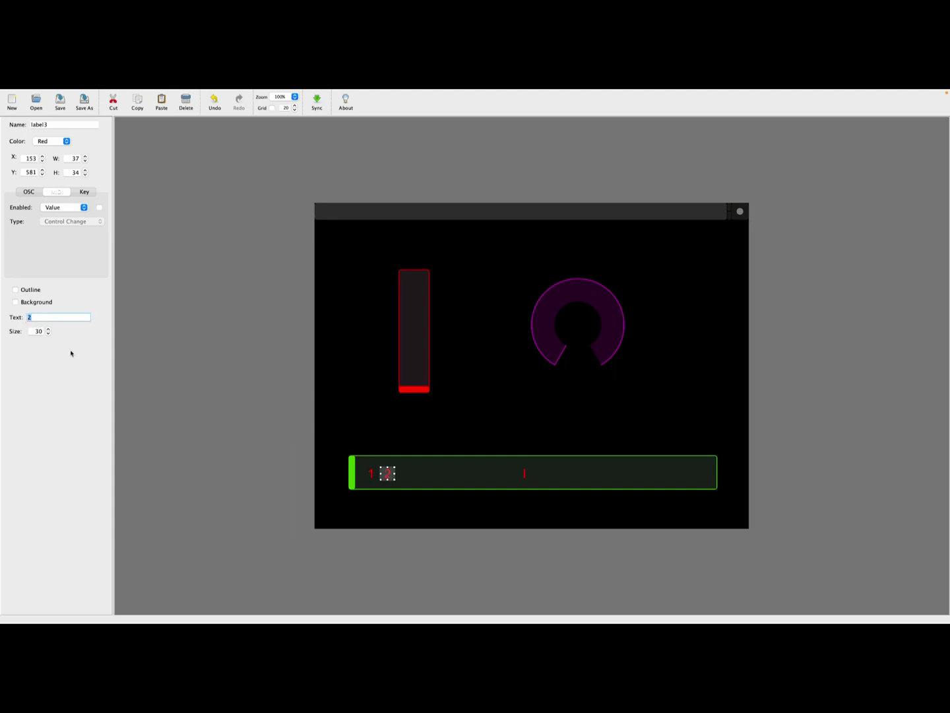
{"action": "left_click", "coordinate": [124, 364]}
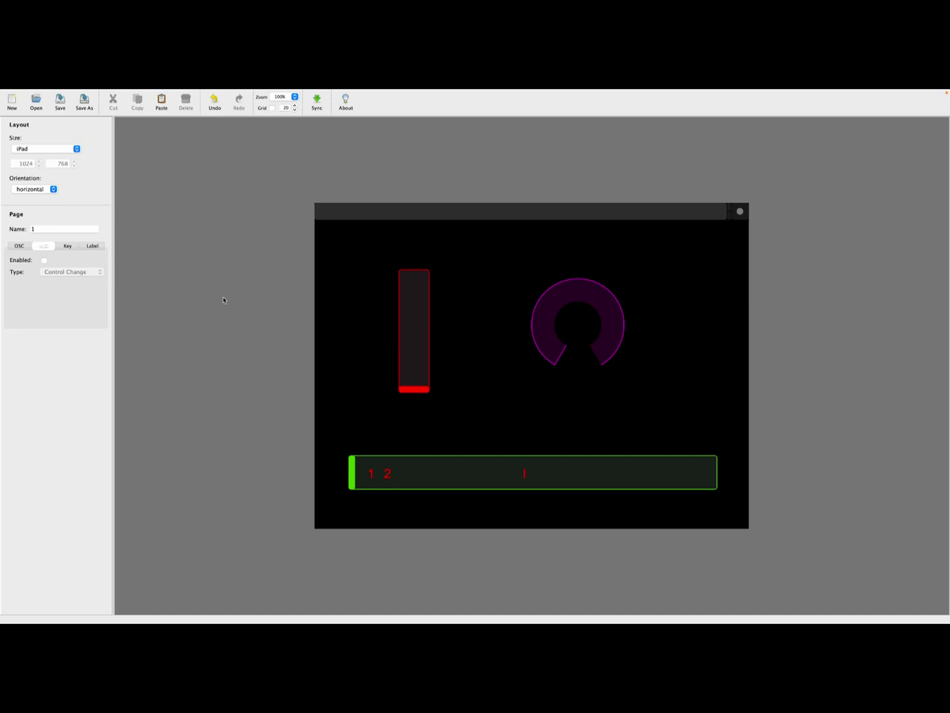
Paste another copy after the 2 and set its text to 3
{"action": "left_click", "coordinate": [162, 102]}
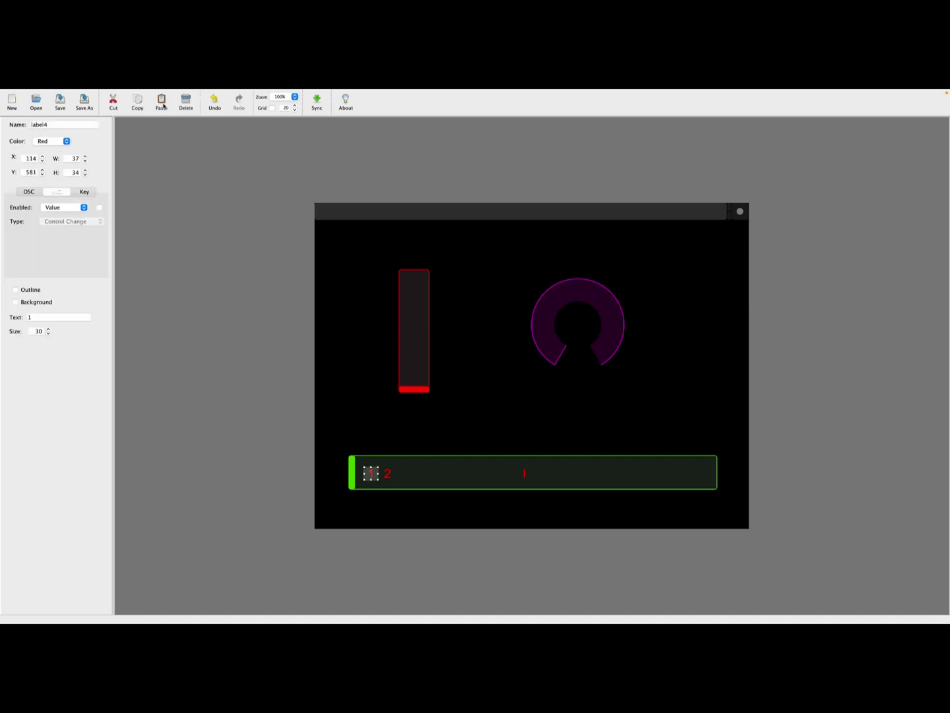
{"action": "left_click_drag", "start_coordinate": [374, 473], "coordinate": [410, 471]}
{"action": "double_click", "coordinate": [28, 317]}
{"action": "type", "text": "3"}
{"action": "left_click", "coordinate": [256, 485]}
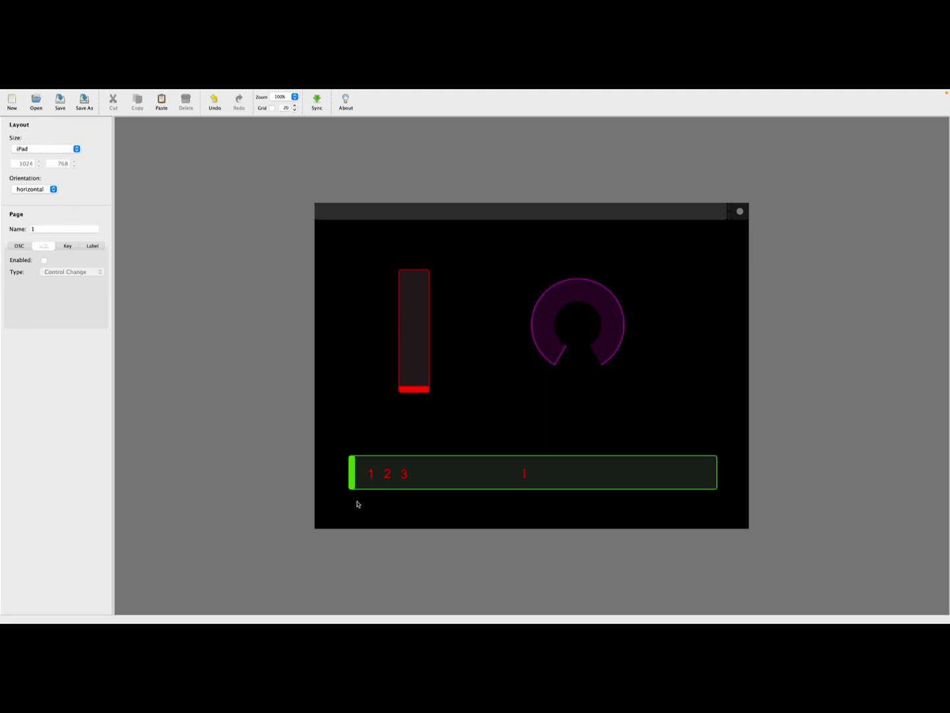
Paste a fourth copy after the 3 and set its text to 4
{"action": "left_click", "coordinate": [162, 102]}
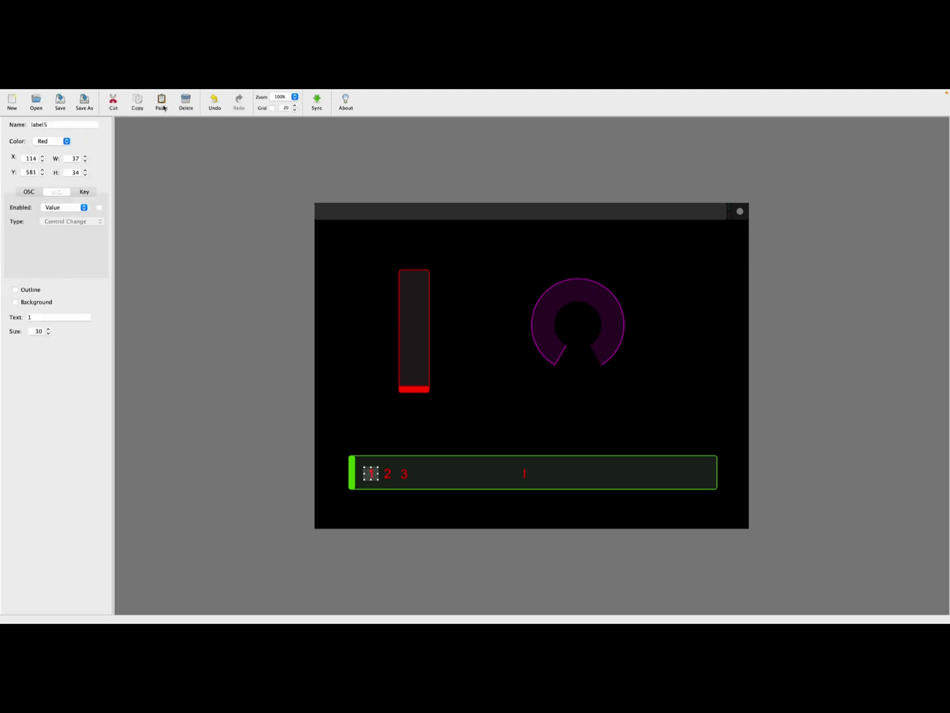
{"action": "left_click_drag", "start_coordinate": [370, 474], "coordinate": [426, 475]}
{"action": "left_click", "coordinate": [35, 320]}
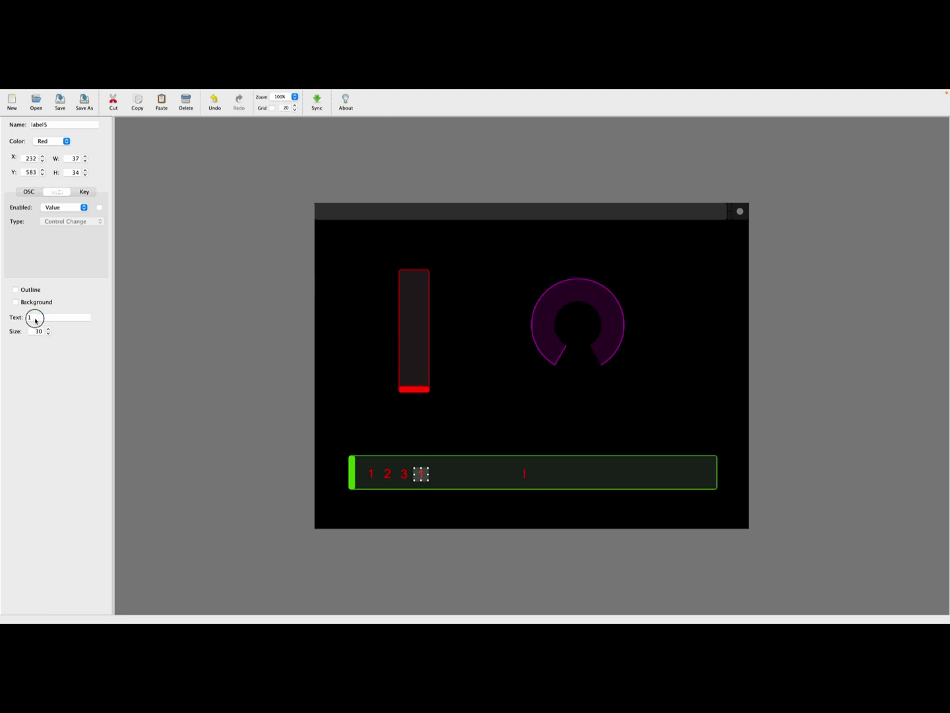
{"action": "key", "text": "BackSpace"}
{"action": "type", "text": "4"}
{"action": "left_click", "coordinate": [405, 541]}
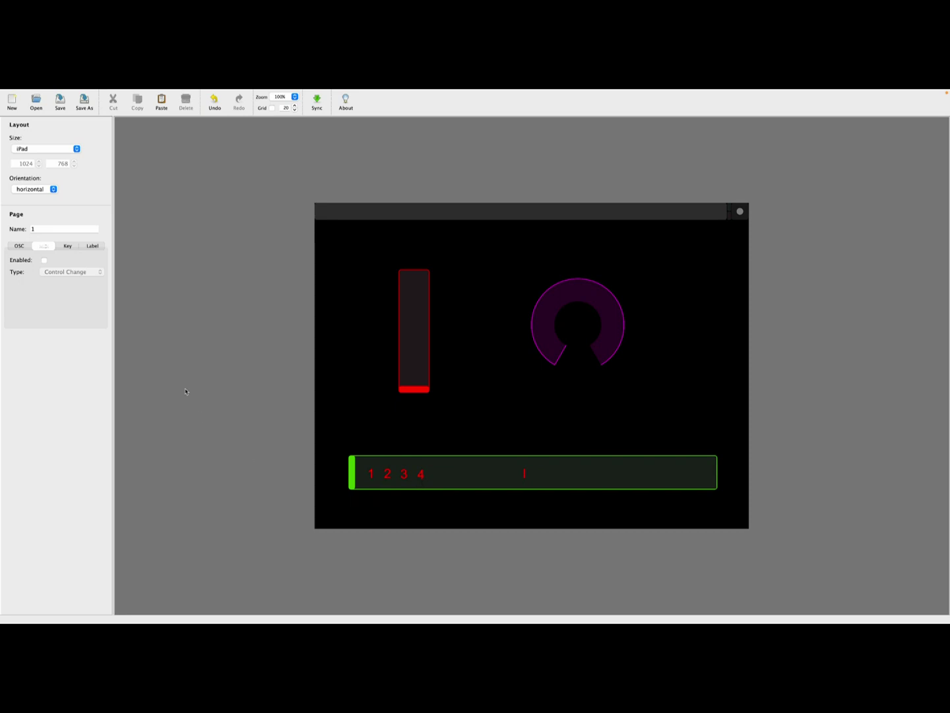
Add a new vertical label and delete its default text
{"action": "right_click", "coordinate": [194, 362]}
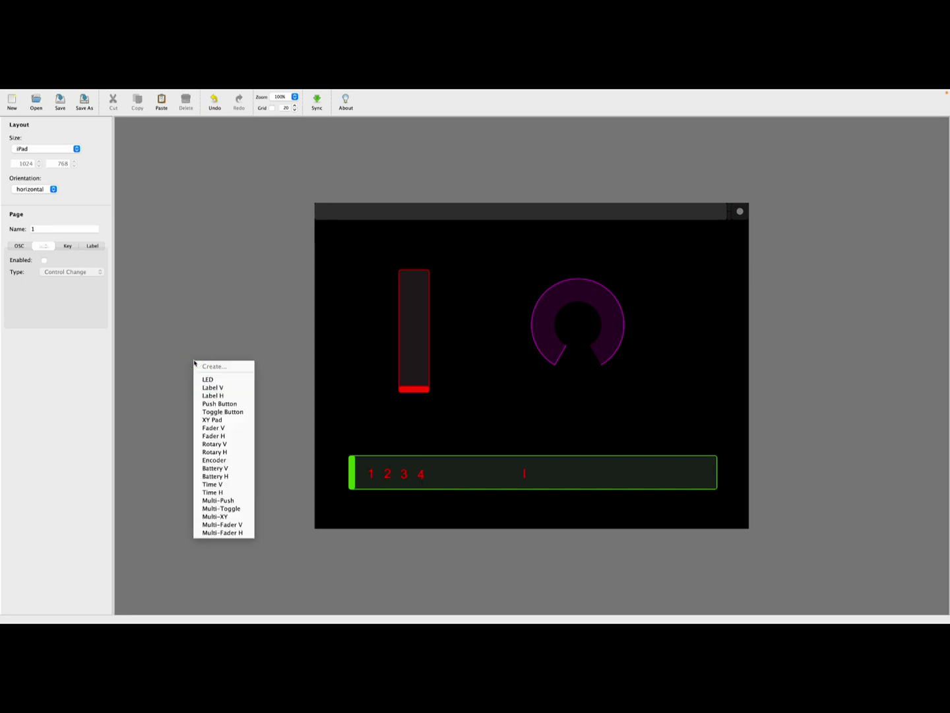
{"action": "left_click", "coordinate": [223, 388]}
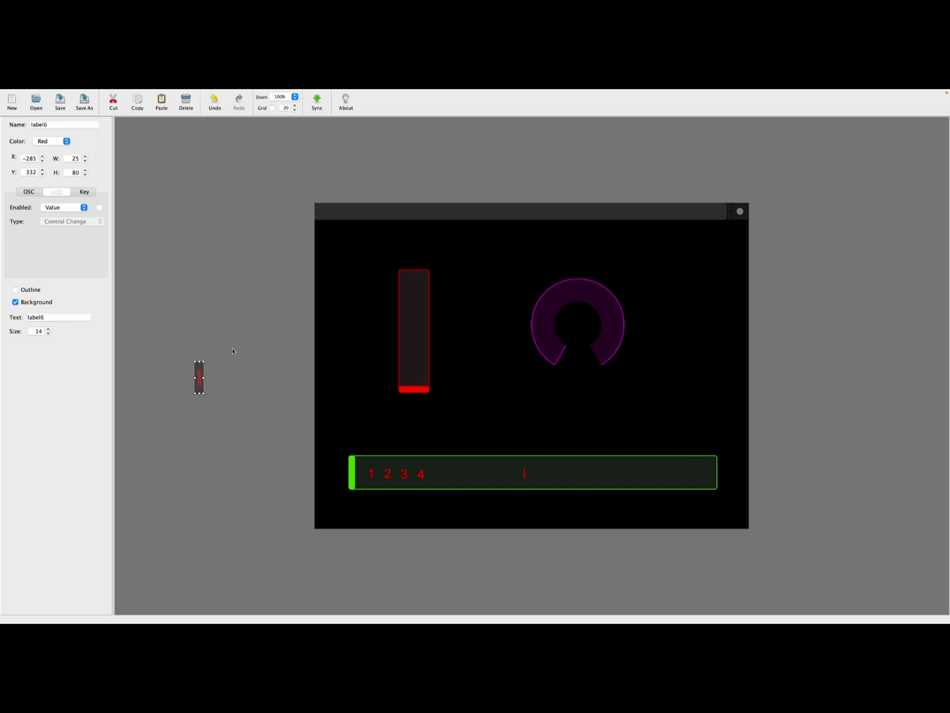
{"action": "left_click_drag", "start_coordinate": [54, 317], "coordinate": [24, 317]}
{"action": "key", "text": "BackSpace"}
Remove the label's background, set size 30, colour it green, and widen it on the red fader
{"action": "left_click", "coordinate": [15, 301]}
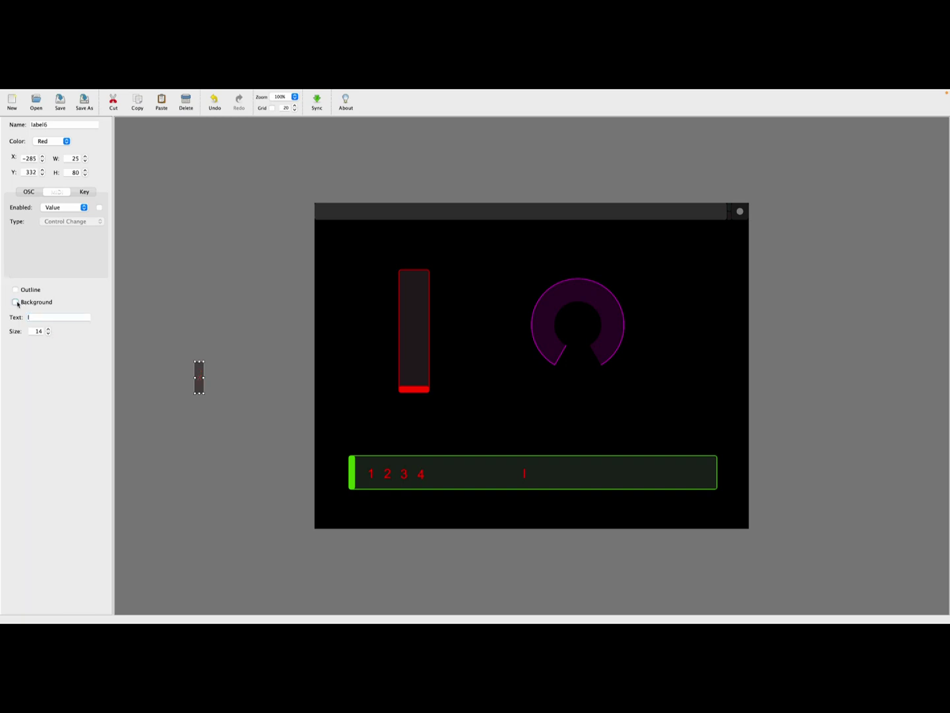
{"action": "left_click", "coordinate": [48, 330]}
{"action": "left_click", "coordinate": [48, 329]}
{"action": "left_click", "coordinate": [66, 141]}
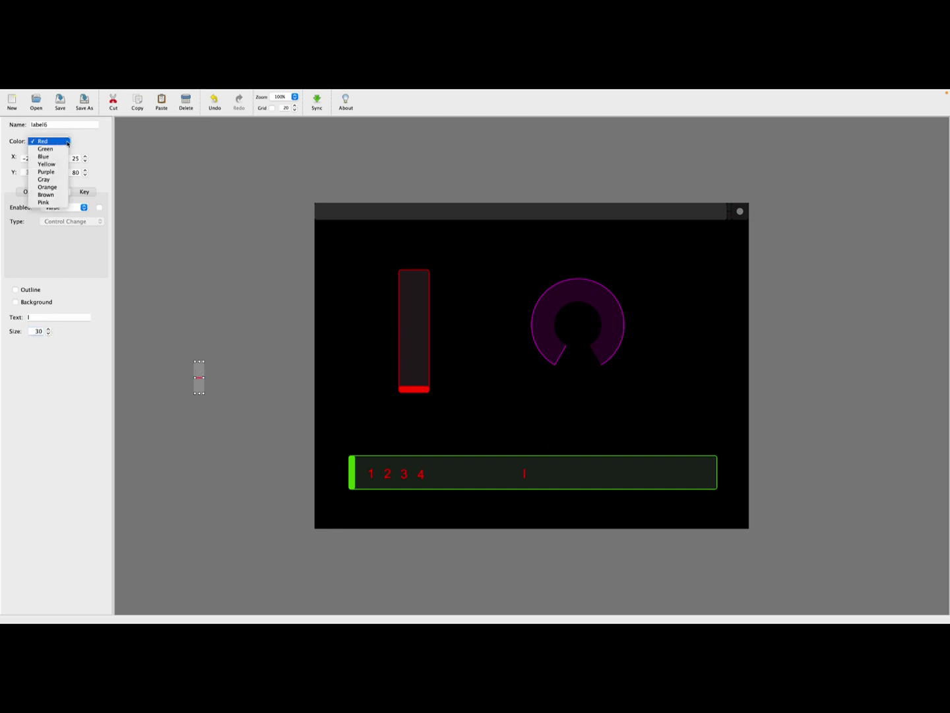
{"action": "left_click", "coordinate": [45, 149]}
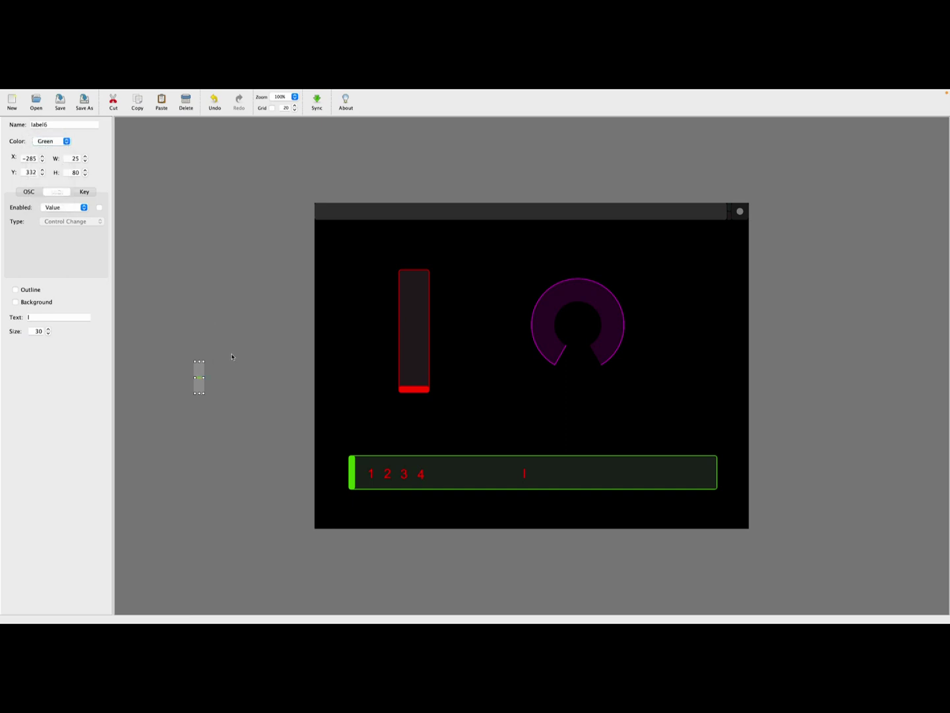
{"action": "left_click_drag", "start_coordinate": [204, 377], "coordinate": [415, 333]}
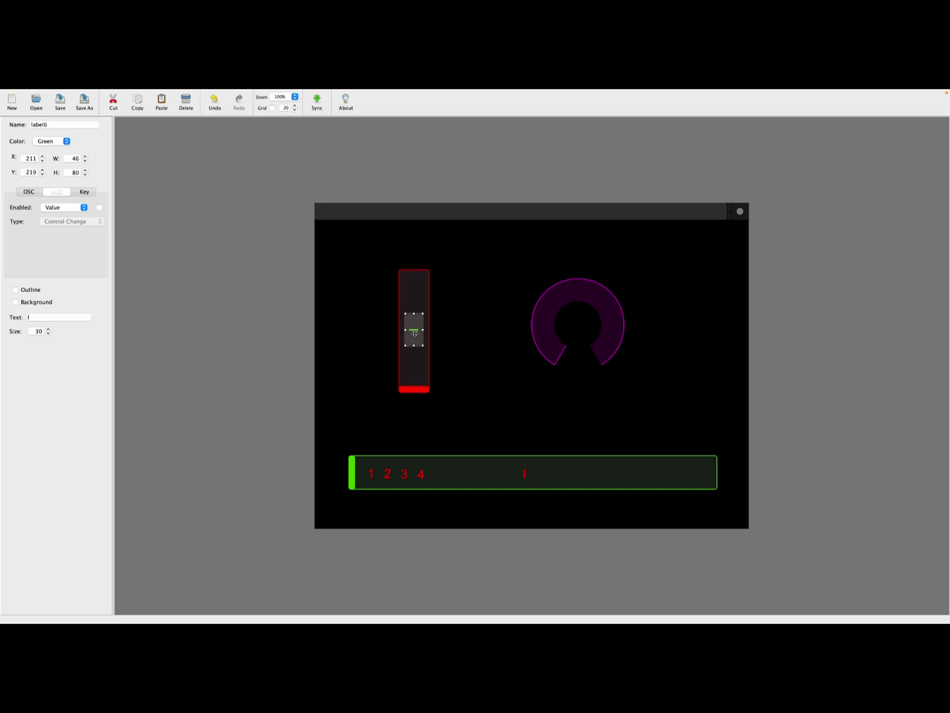
{"action": "left_click", "coordinate": [228, 321]}
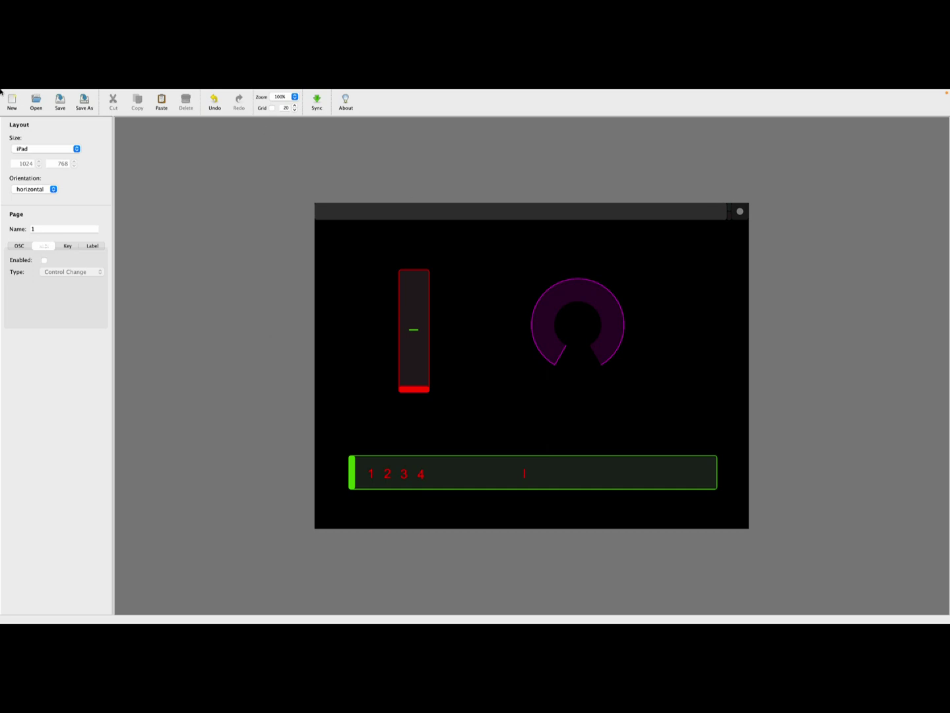
Save the layout and turn on Sync so the iPad can fetch it
{"action": "left_click", "coordinate": [60, 101]}
{"action": "left_click", "coordinate": [318, 104]}
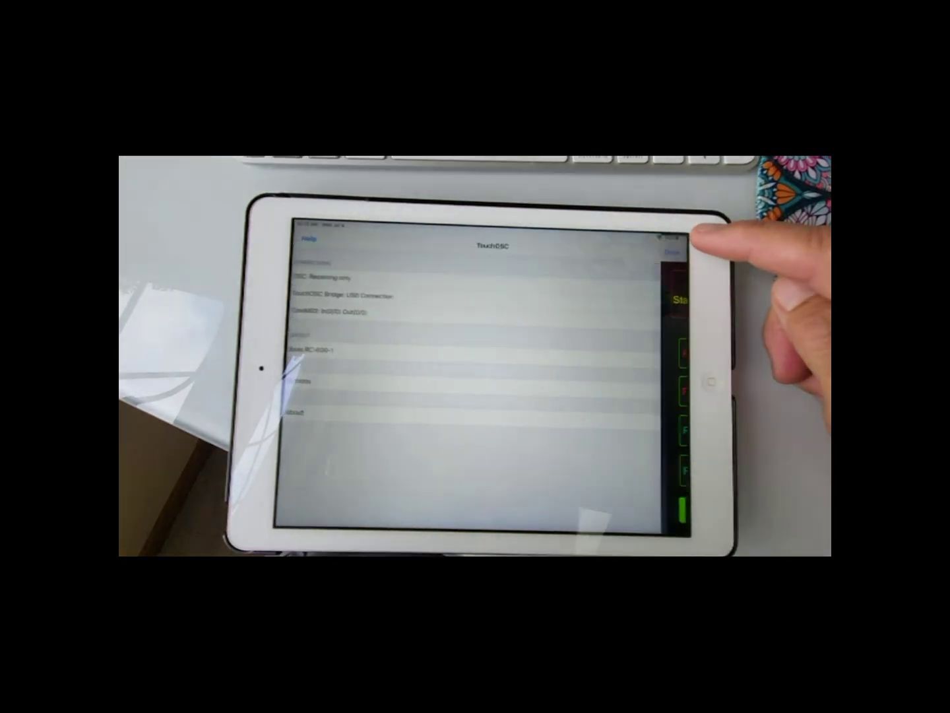
In TouchOSC settings, go to Layout and choose Add to list found hosts
{"action": "left_click", "coordinate": [670, 243]}
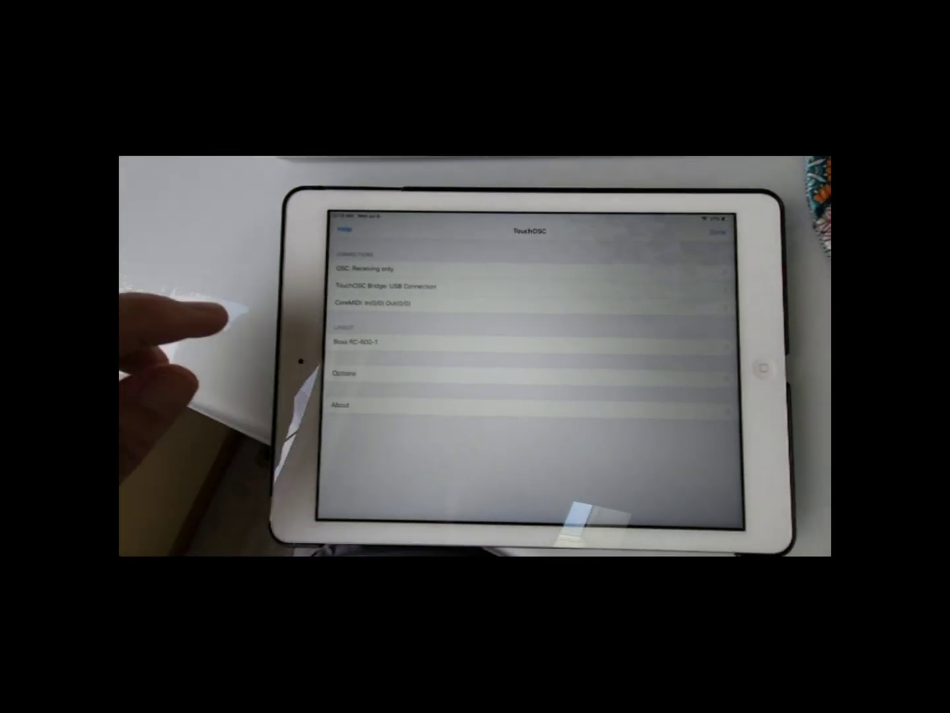
{"action": "left_click", "coordinate": [352, 342]}
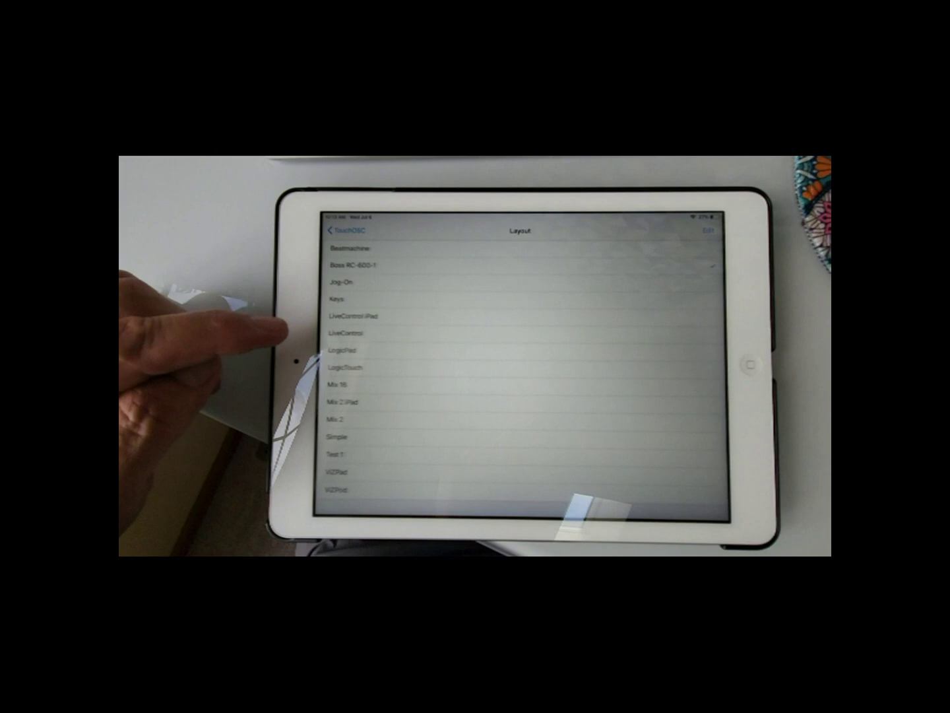
{"action": "scroll", "coordinate": [356, 343], "scroll_direction": "up", "scroll_amount": 3}
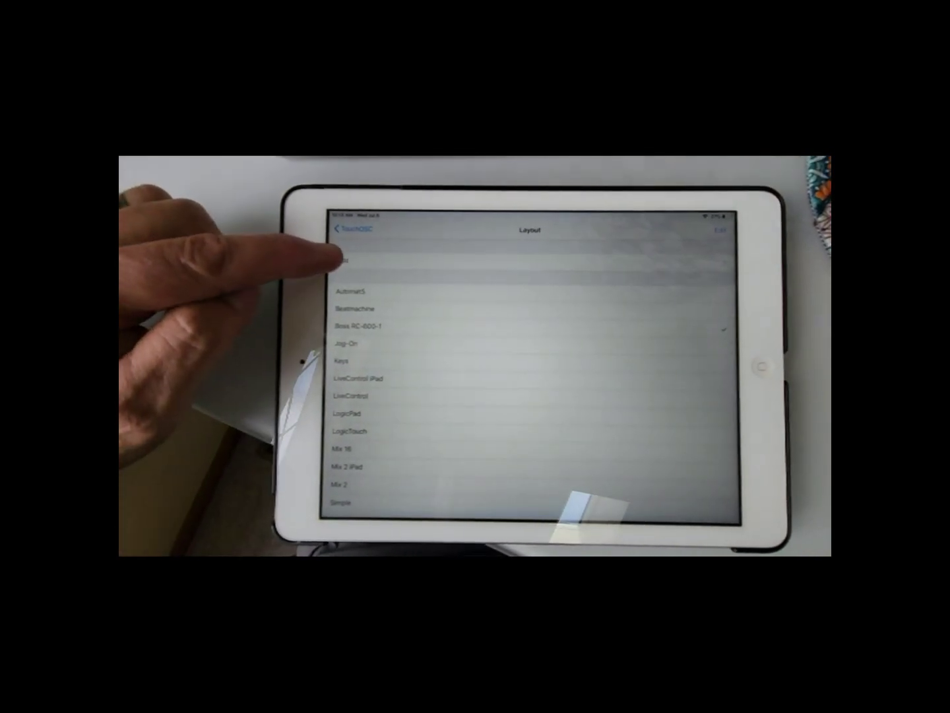
{"action": "left_click", "coordinate": [336, 260]}
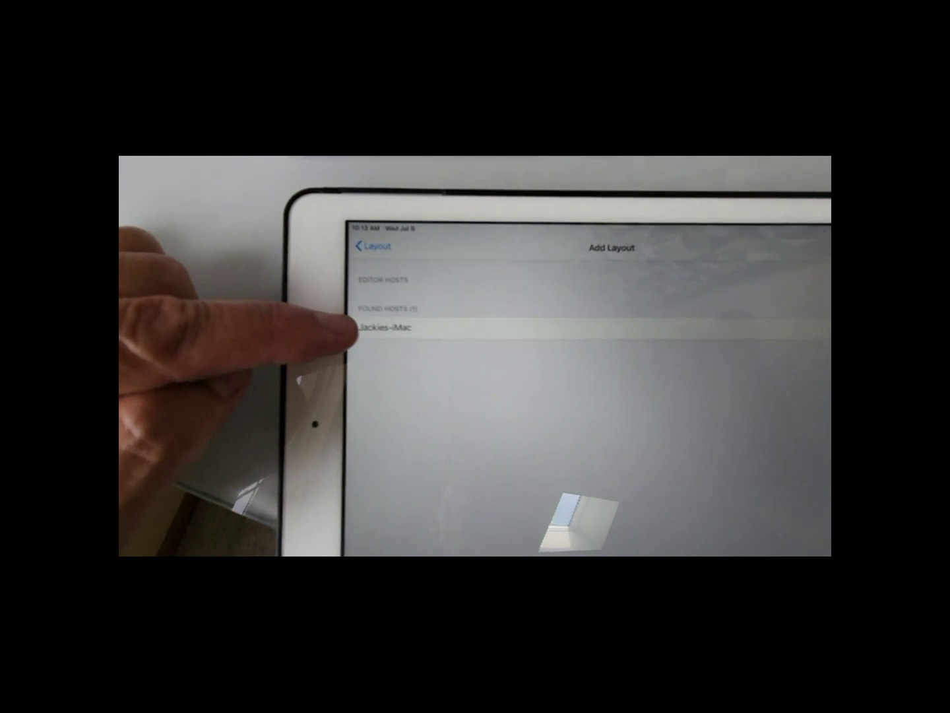
Load the layout from the found host, overwrite Test 1, and return to the layout
{"action": "left_click", "coordinate": [360, 328]}
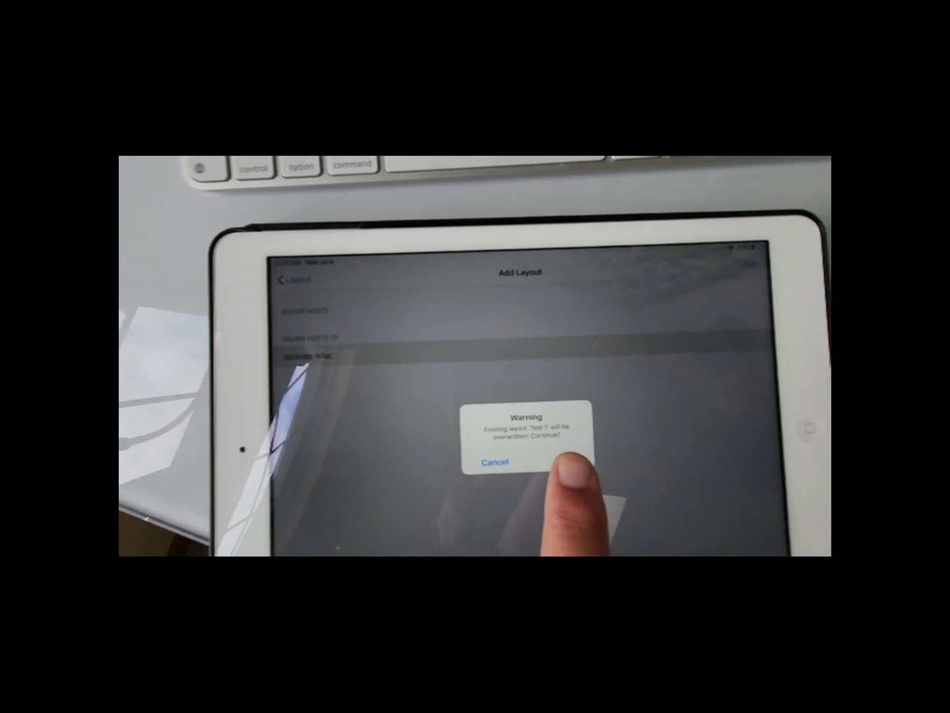
{"action": "left_click", "coordinate": [567, 462]}
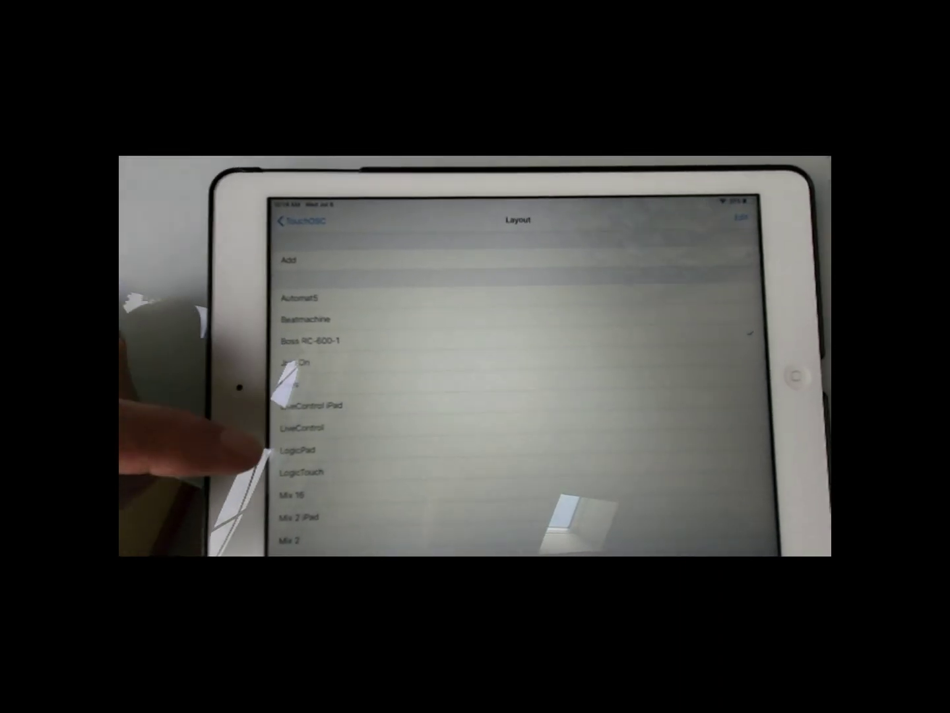
{"action": "scroll", "coordinate": [290, 396], "scroll_direction": "down", "scroll_amount": 2}
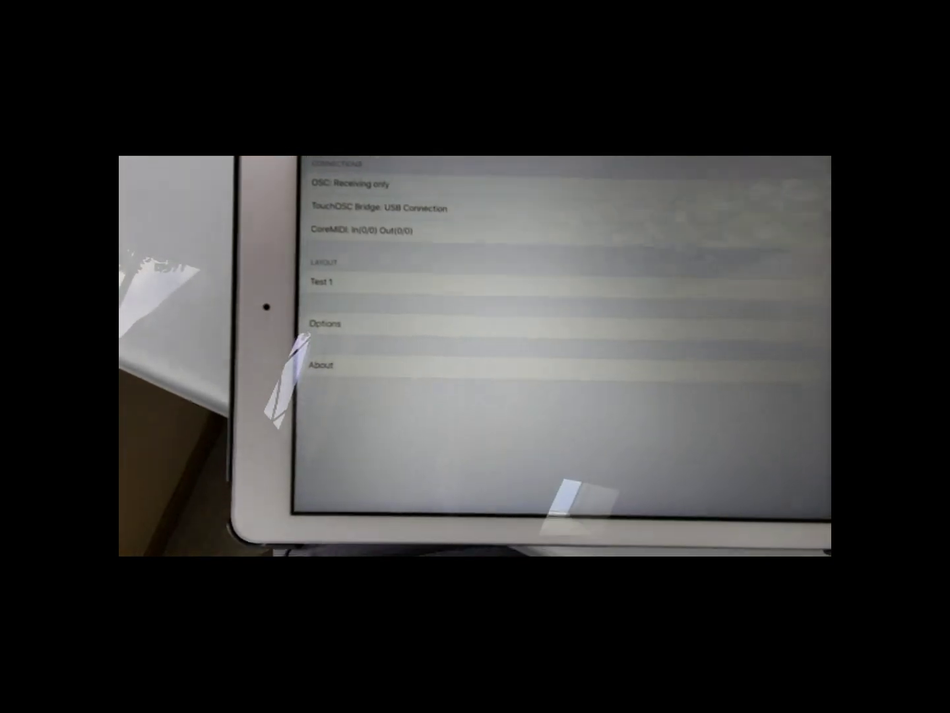
{"action": "left_click", "coordinate": [758, 180]}
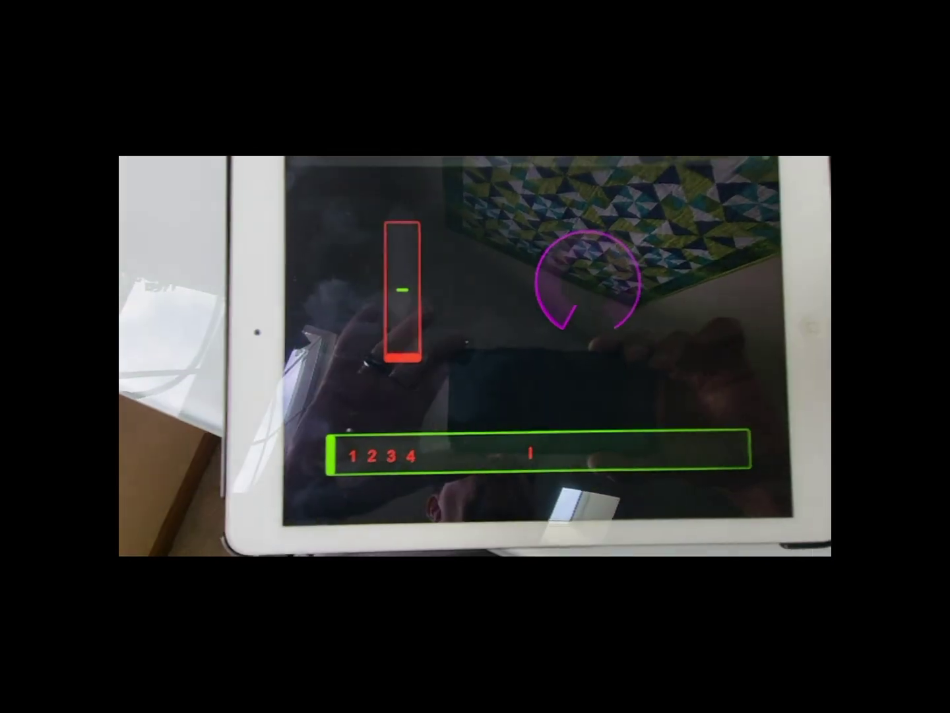